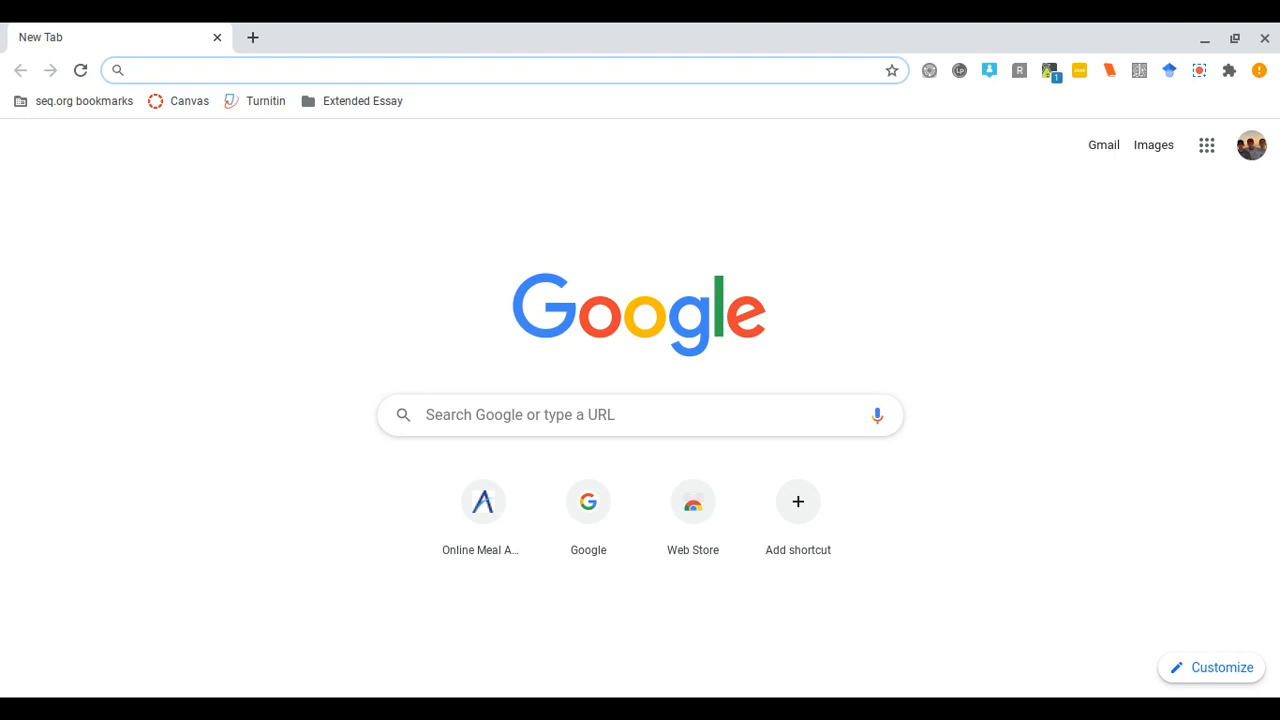
- Load the tinyurl.com/seqcomida meal application link in Chrome
{"action": "type", "text": "t"}
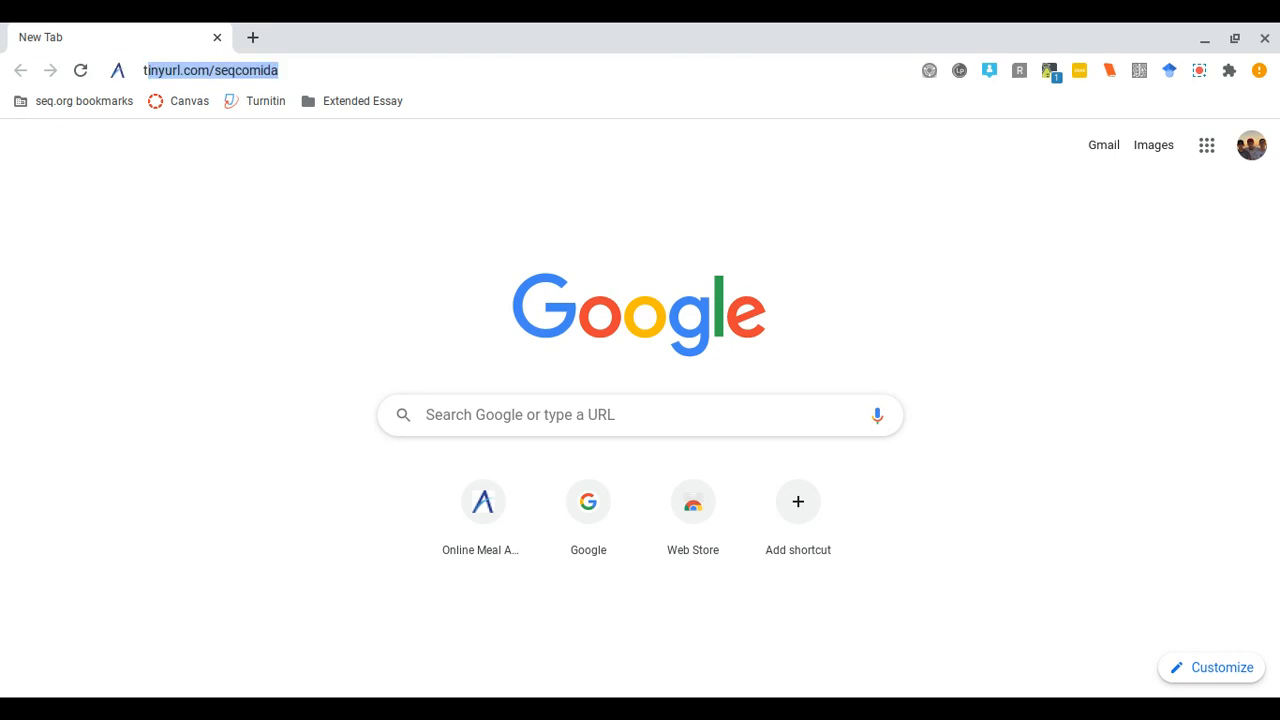
{"action": "type", "text": "inyurl"}
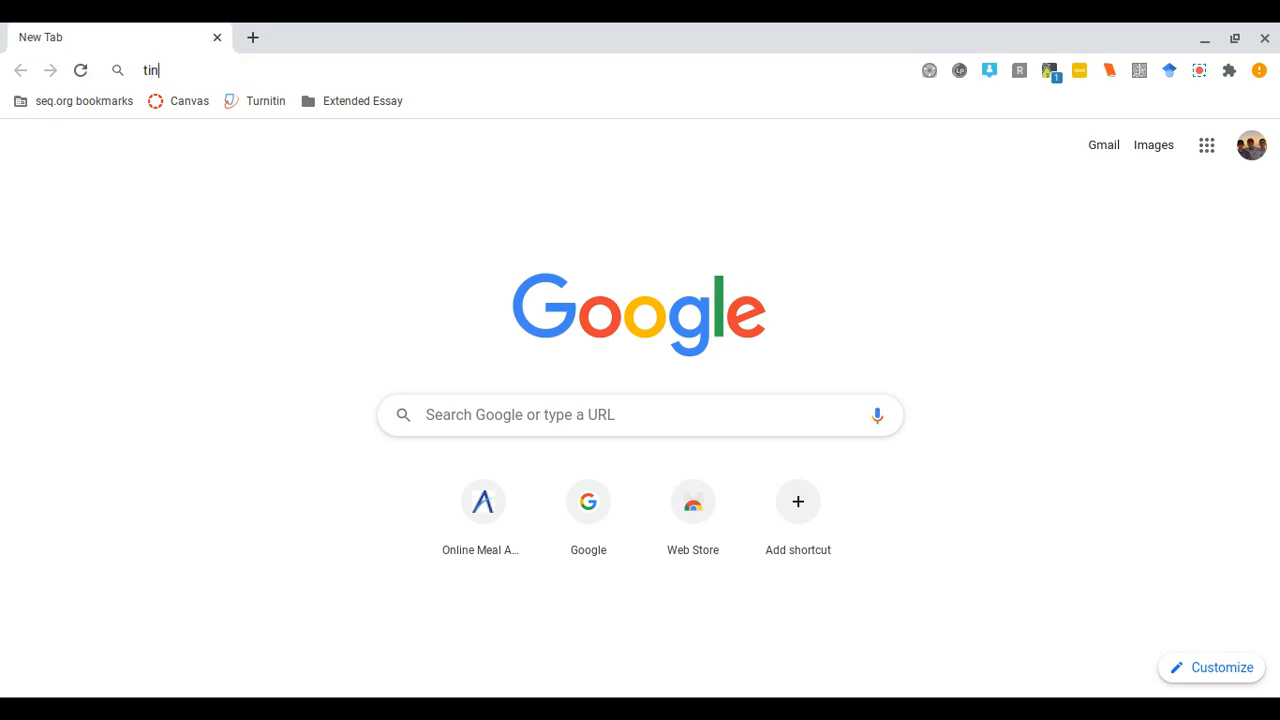
{"action": "type", "text": ".c"}
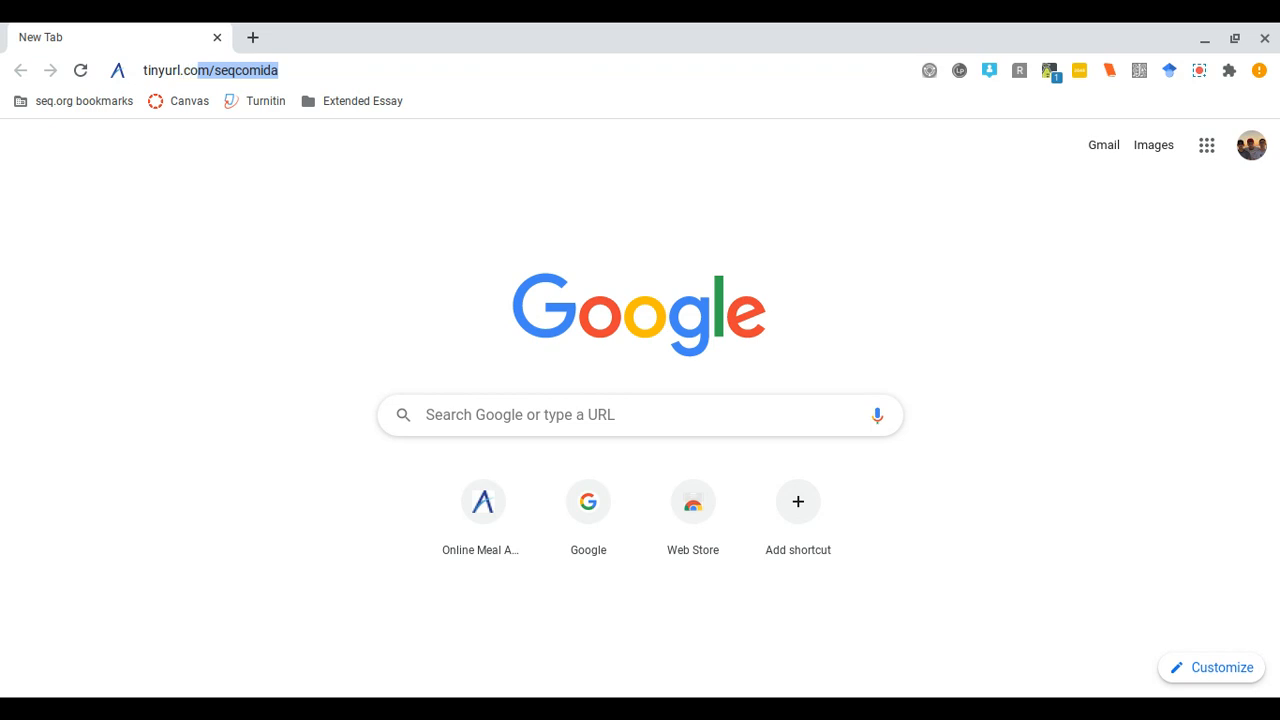
{"action": "type", "text": "om/seqcomida"}
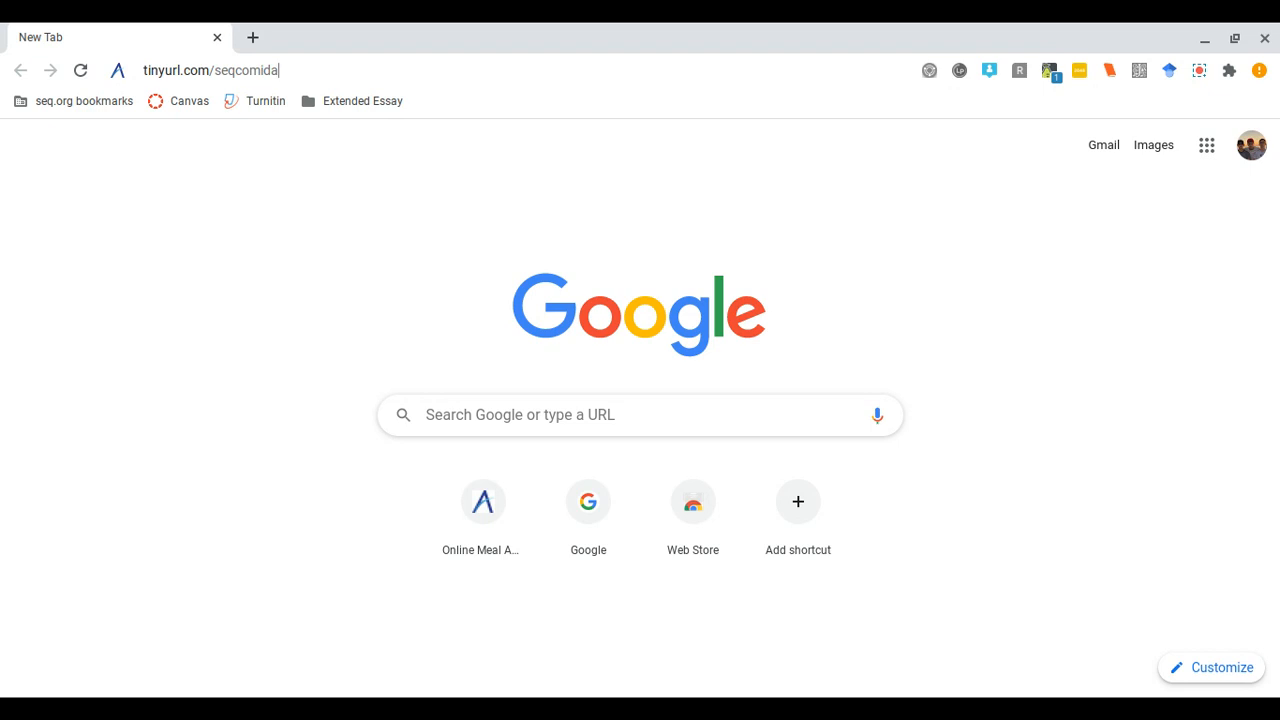
{"action": "key", "text": "Return"}
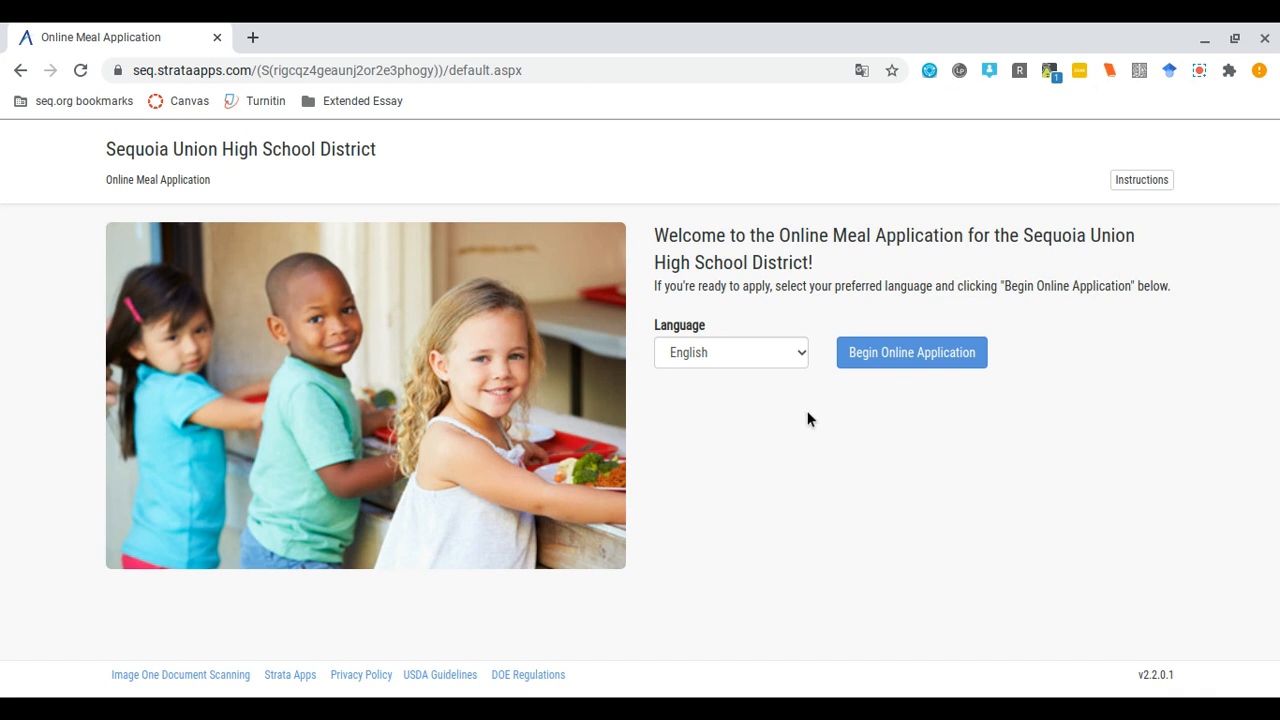
- Keep English as the application language and begin the online application
{"action": "left_click", "coordinate": [794, 360]}
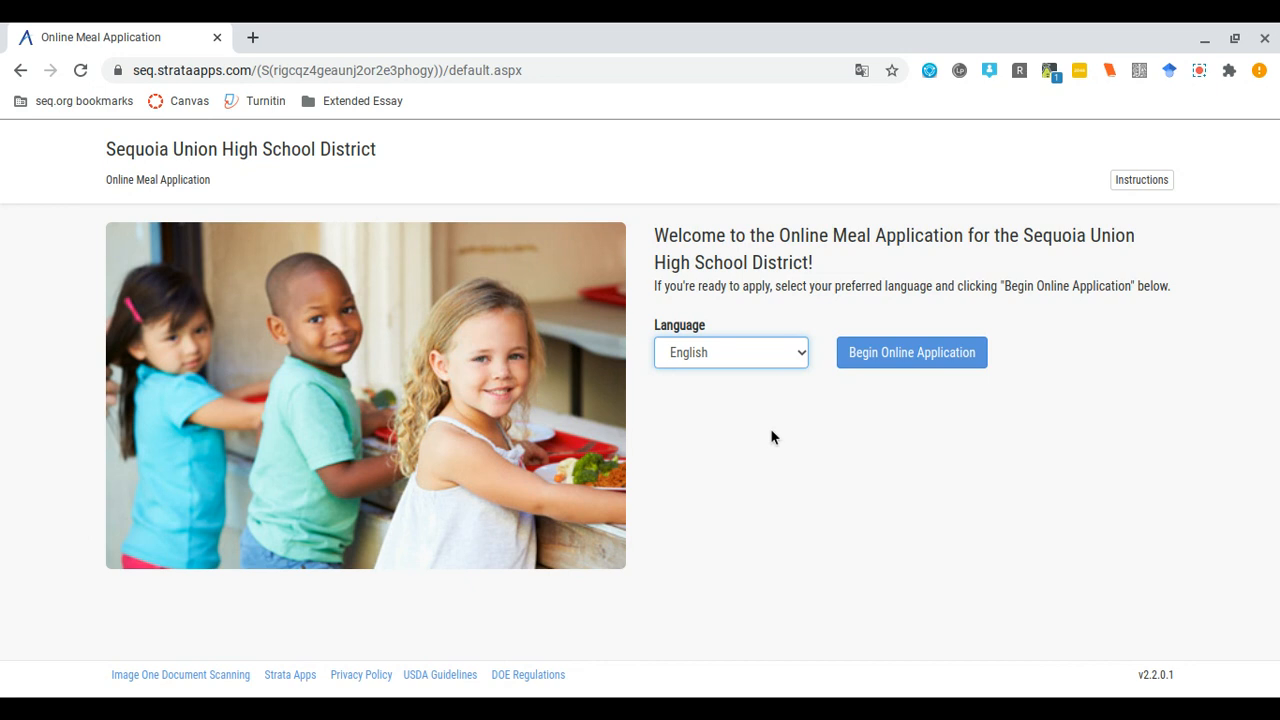
{"action": "left_click", "coordinate": [900, 350]}
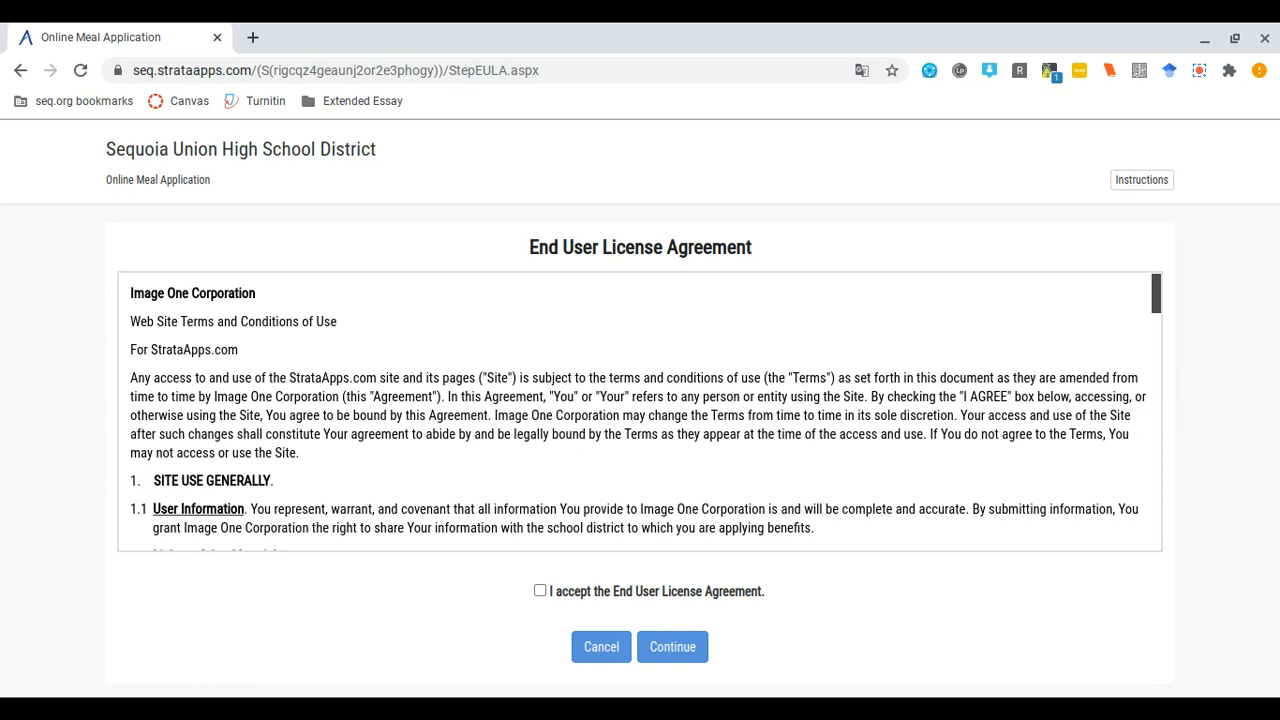
- Accept the End User License Agreement and continue to the certification page
{"action": "left_click", "coordinate": [540, 592]}
{"action": "left_click", "coordinate": [676, 648]}
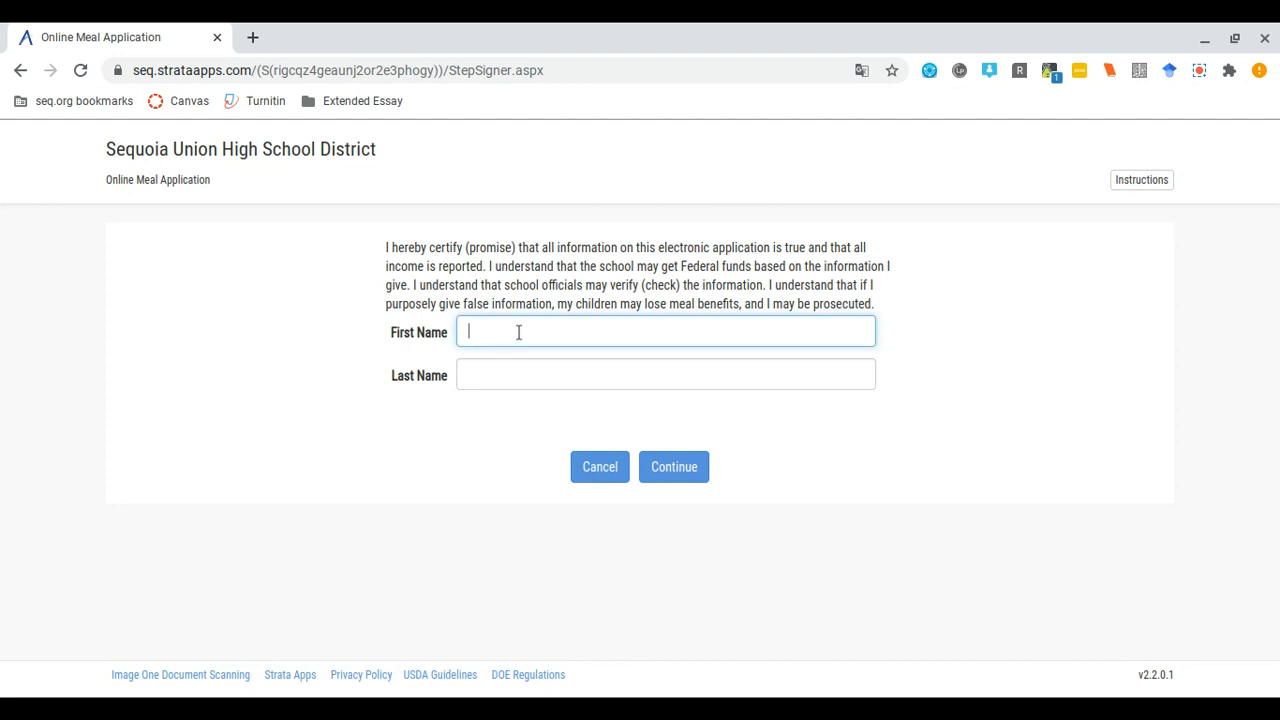
- Certify the application with the signer's first and last name and continue
{"action": "left_click", "coordinate": [498, 369]}
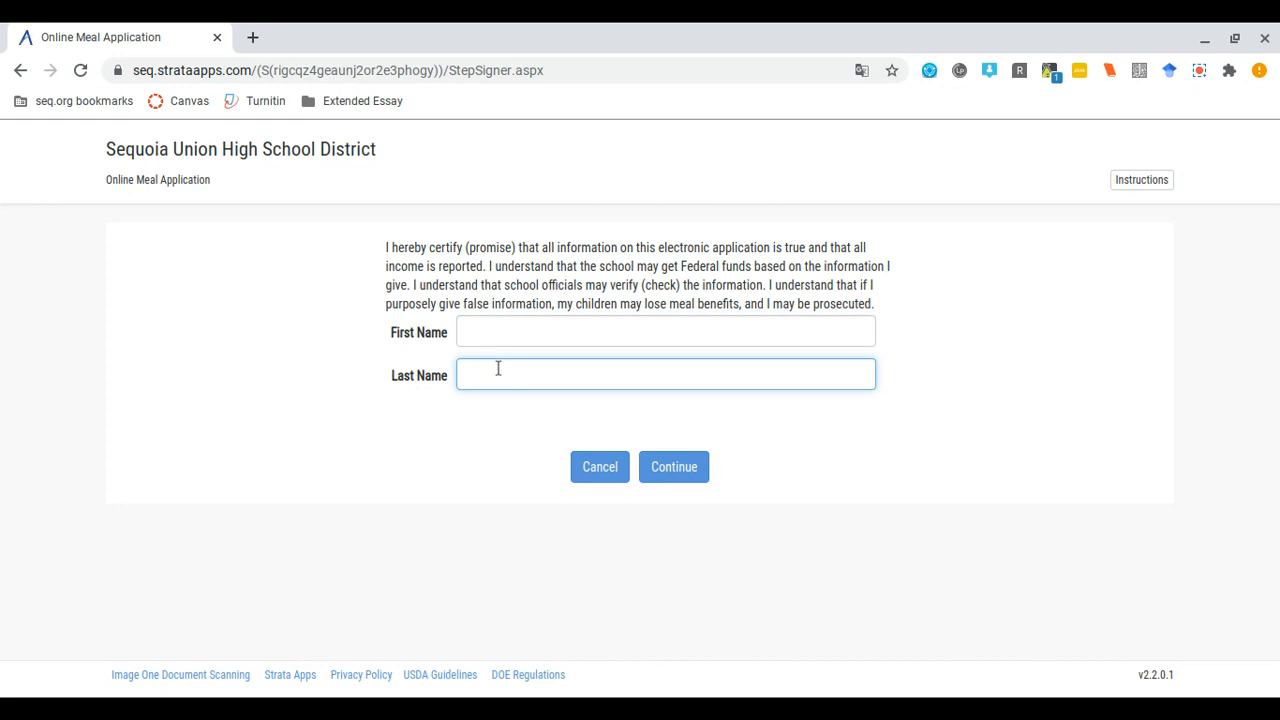
{"action": "type", "text": "Z"}
{"action": "left_click", "coordinate": [499, 339]}
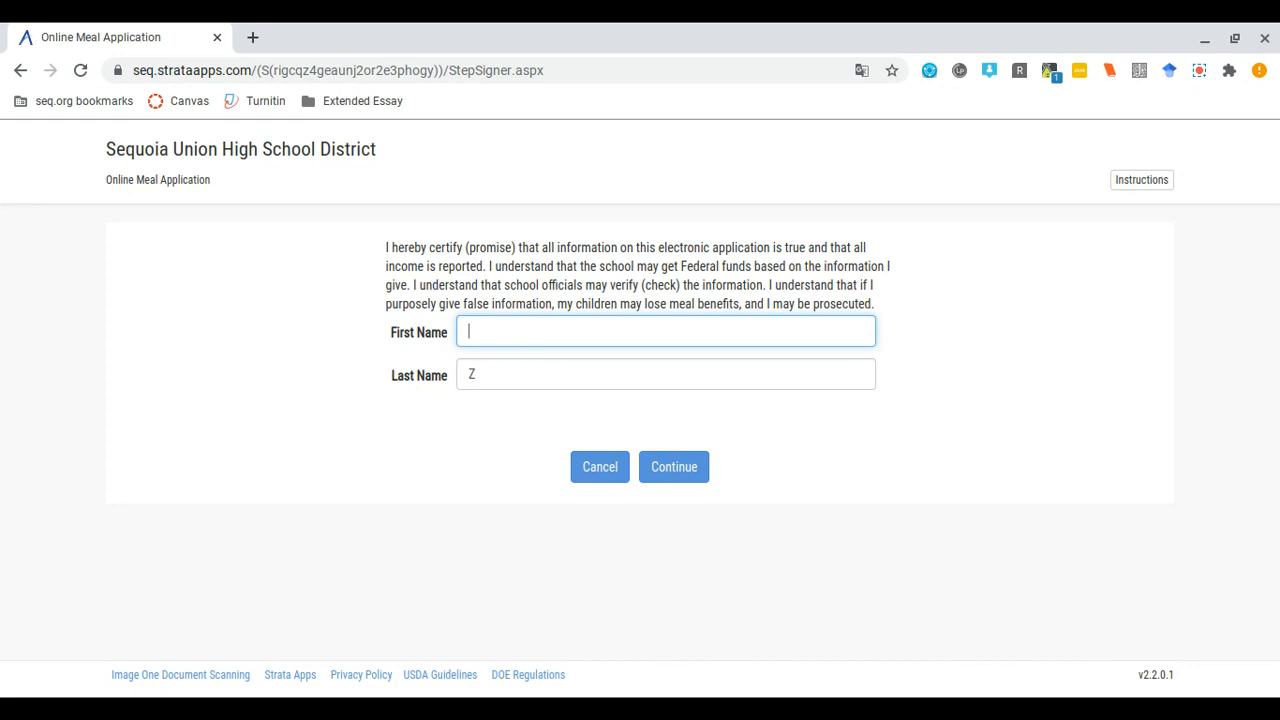
{"action": "type", "text": "Elisa"}
{"action": "left_click", "coordinate": [682, 478]}
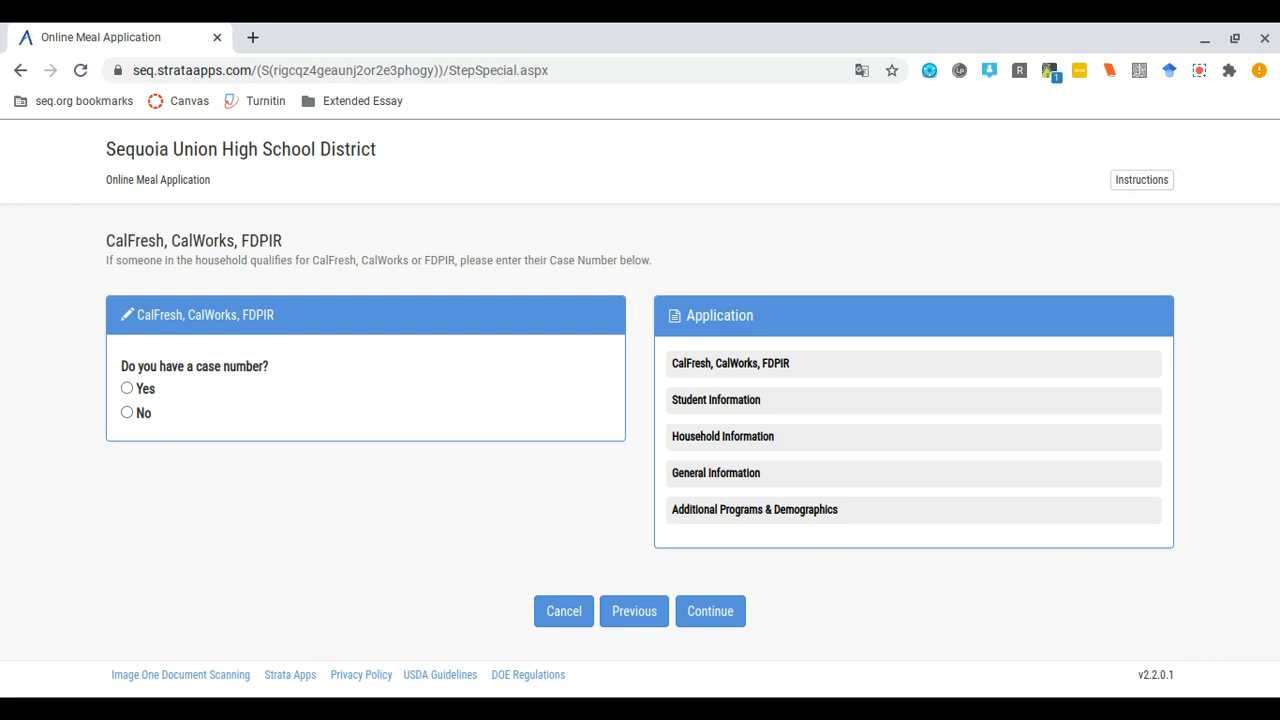
- Answer No to having a CalFresh, CalWorks or FDPIR case number and continue
{"action": "left_click", "coordinate": [127, 390]}
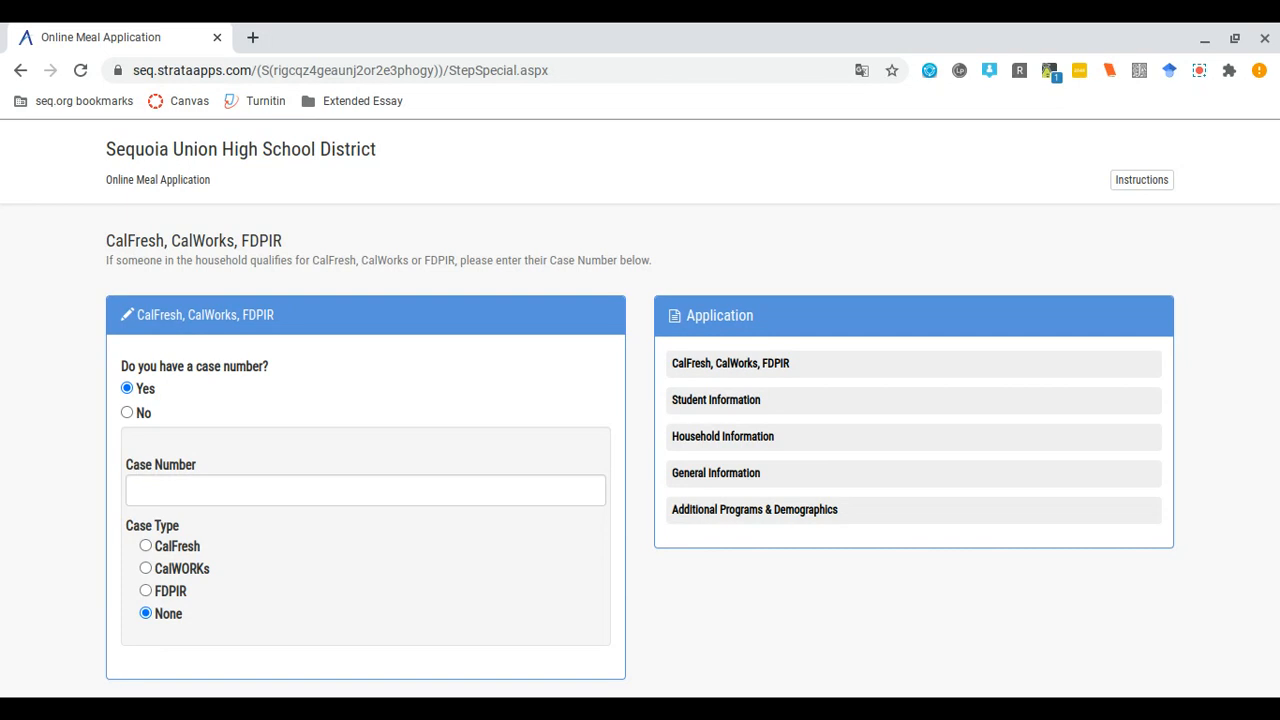
{"action": "left_click", "coordinate": [127, 413]}
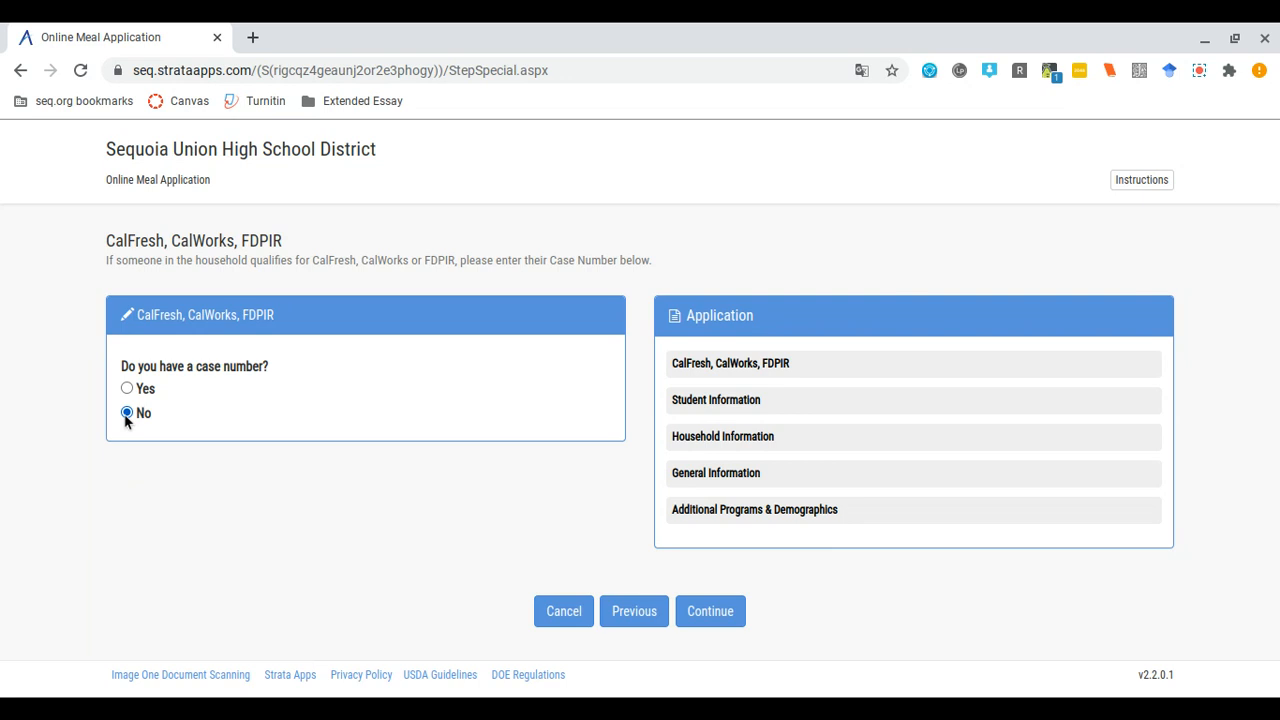
{"action": "left_click", "coordinate": [731, 613]}
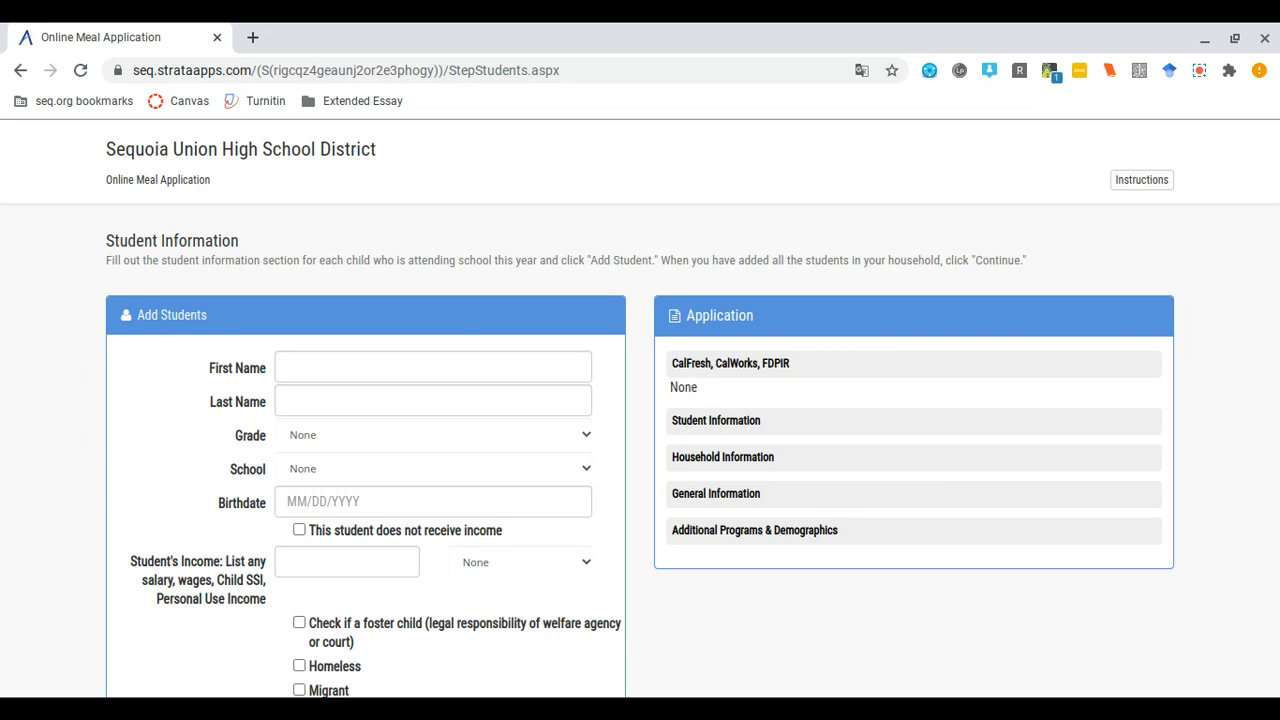
- Enter the student's first and last name
{"action": "left_click", "coordinate": [314, 369]}
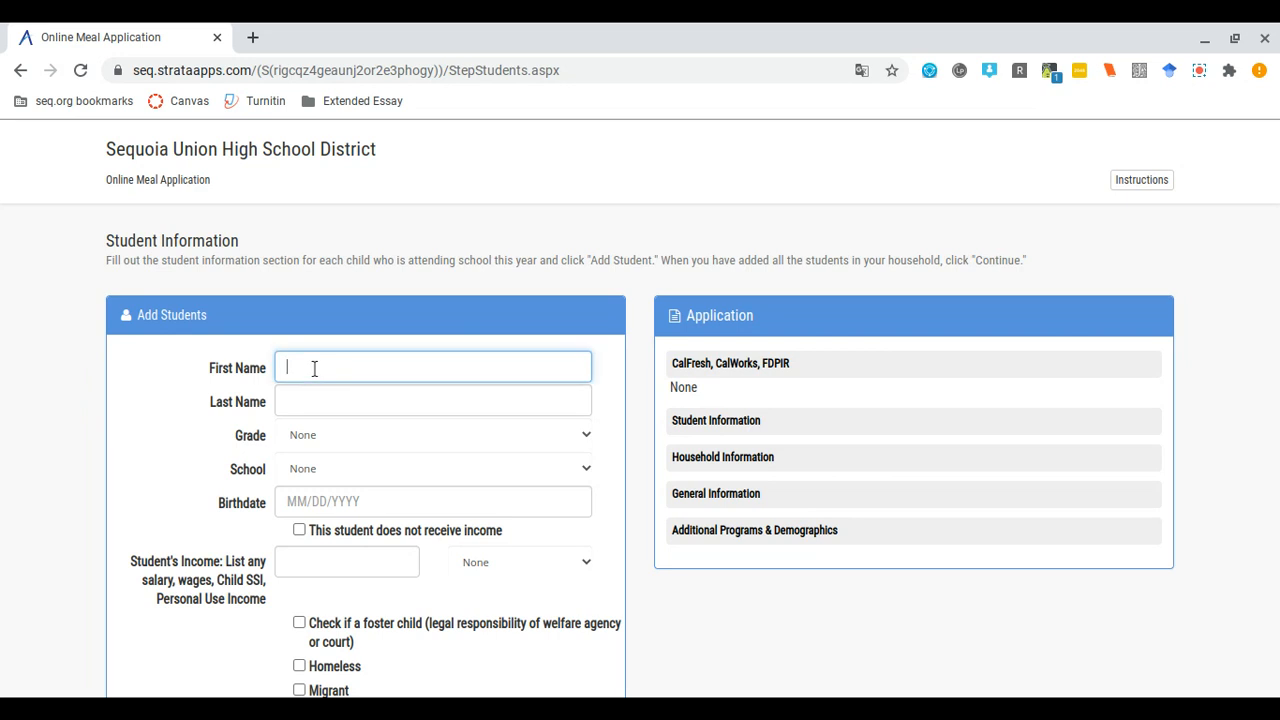
{"action": "type", "text": "Javier"}
{"action": "left_click", "coordinate": [310, 399]}
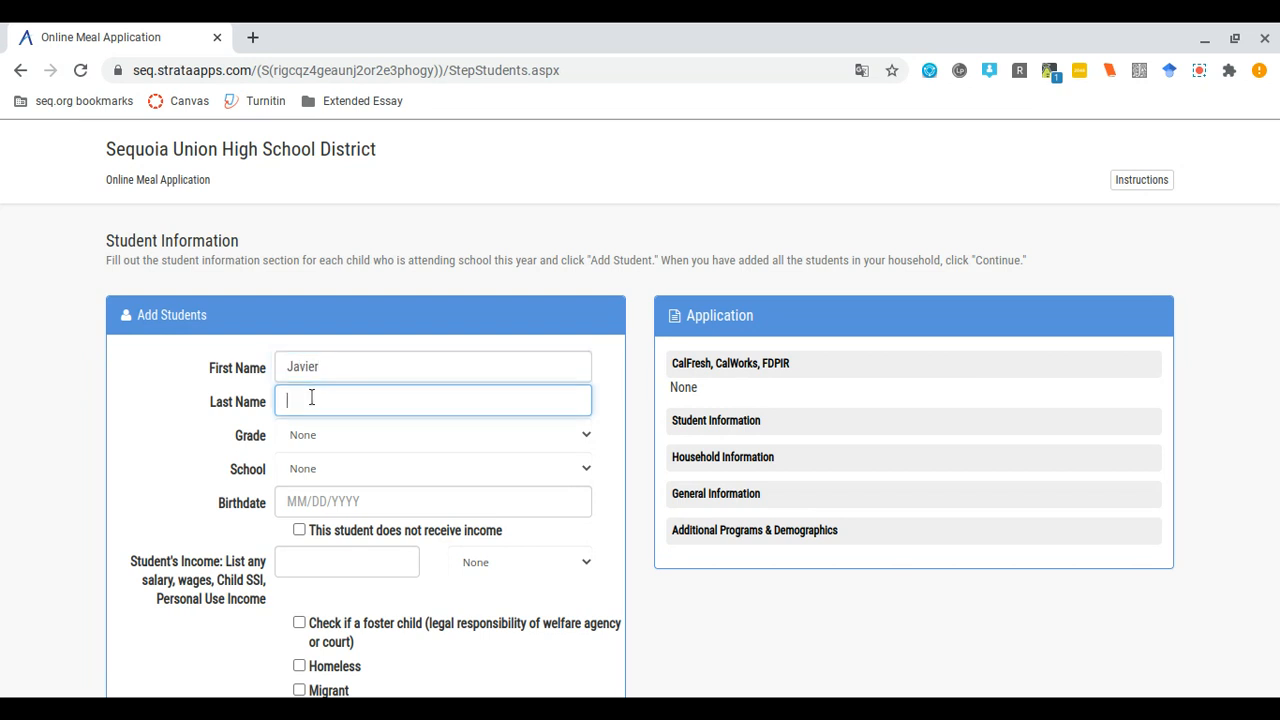
{"action": "type", "text": "Z"}
- Set the student's grade to 12, school to Sequoia and birthdate 01/01/2003
{"action": "left_click", "coordinate": [232, 477]}
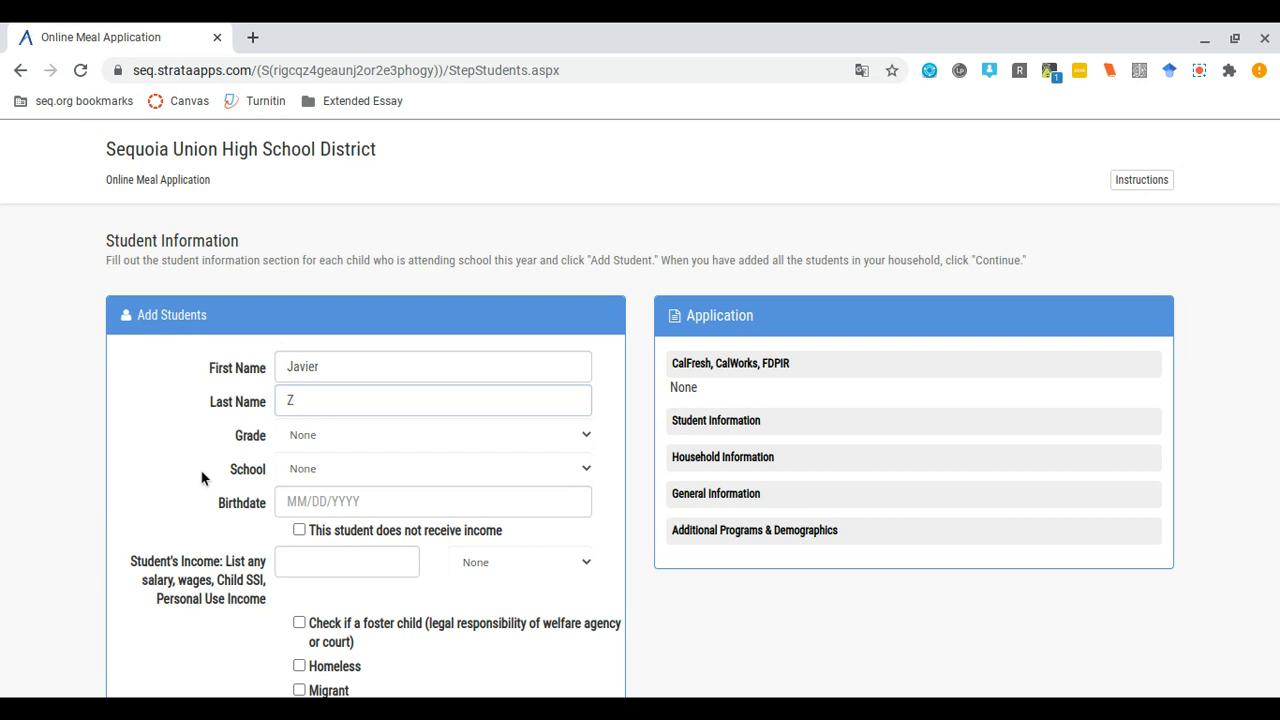
{"action": "left_click", "coordinate": [318, 437]}
{"action": "left_click", "coordinate": [293, 569]}
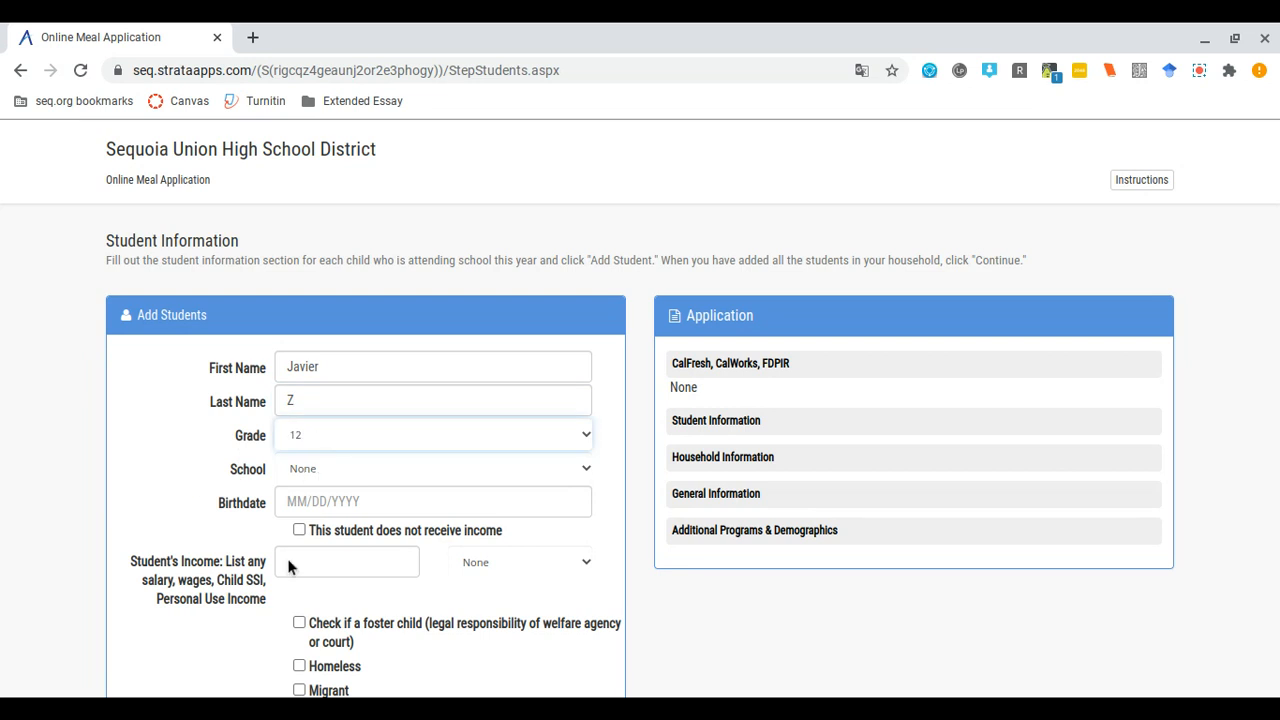
{"action": "left_click", "coordinate": [305, 482]}
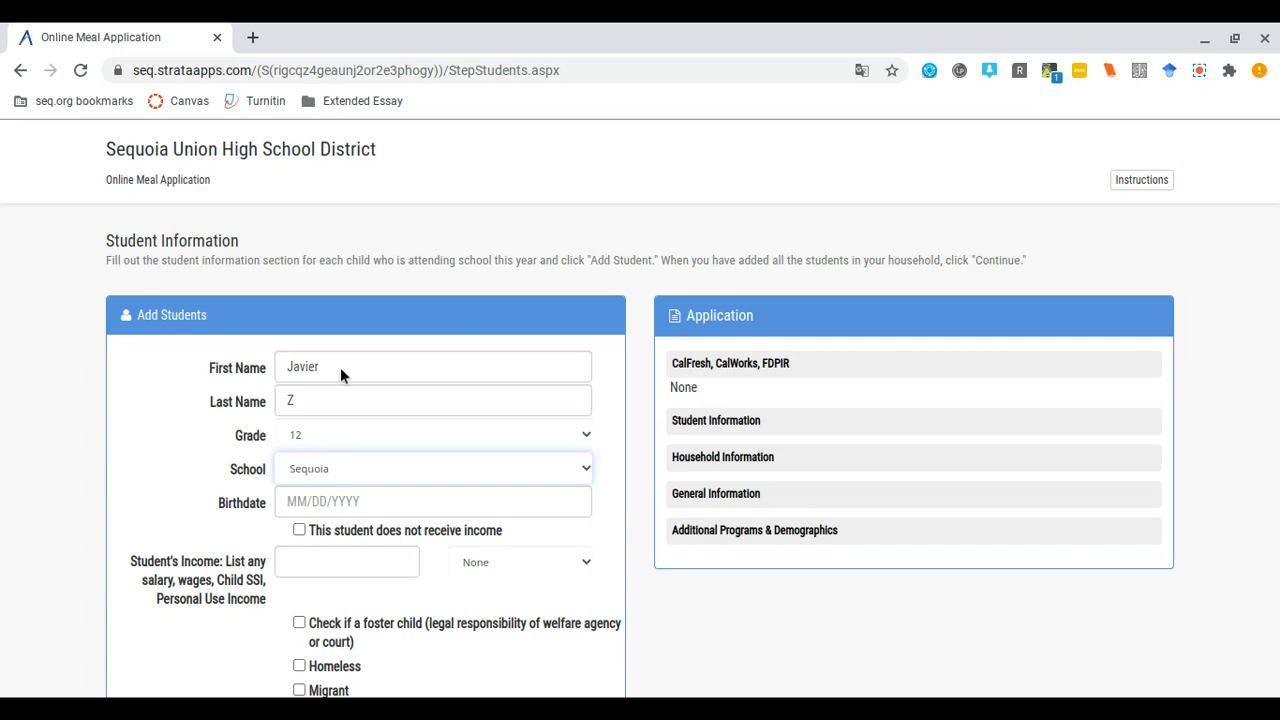
{"action": "left_click", "coordinate": [305, 508]}
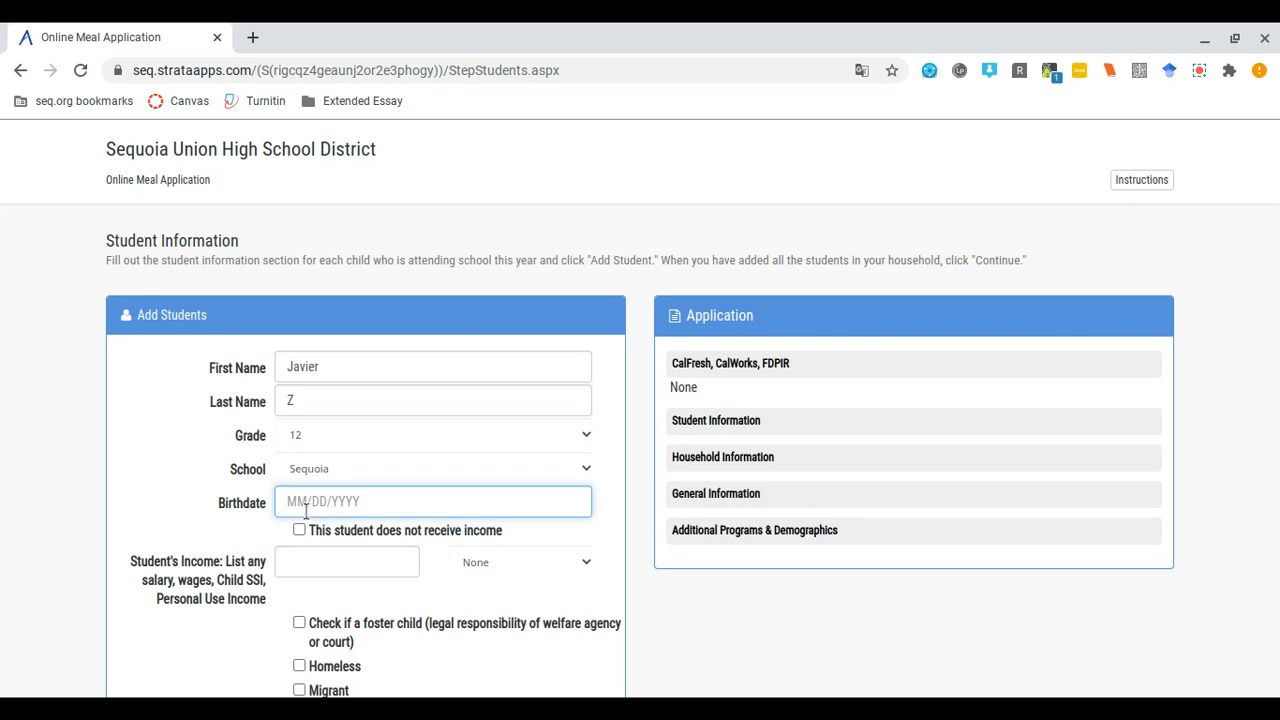
{"action": "type", "text": "01/01/2003"}
- Mark that the student does not receive income
{"action": "left_click", "coordinate": [299, 531]}
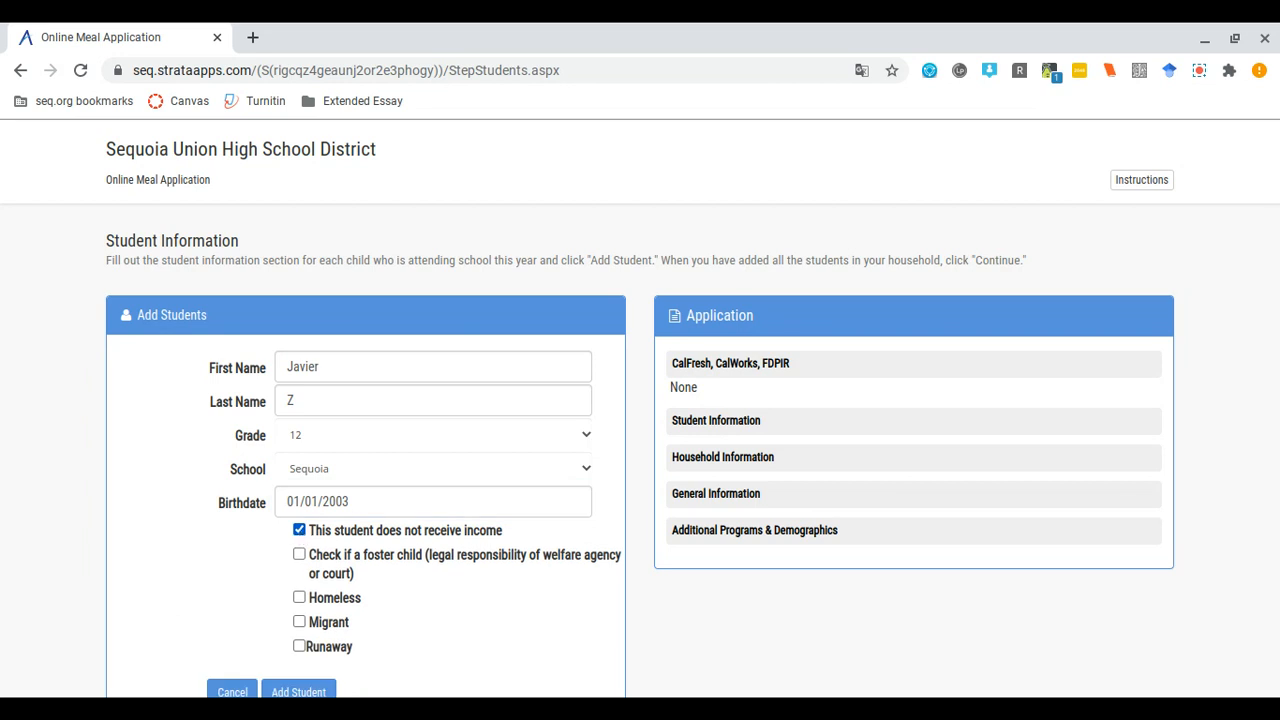
{"action": "left_click", "coordinate": [299, 531]}
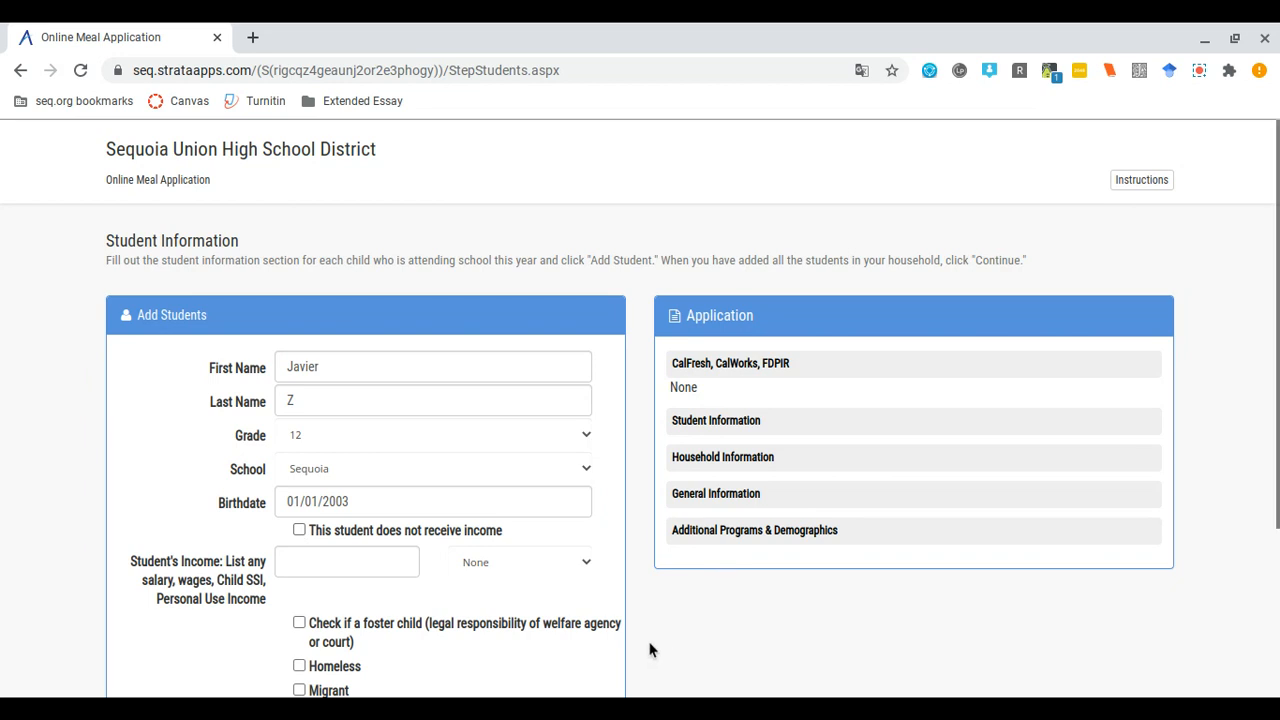
{"action": "scroll", "coordinate": [652, 649], "scroll_direction": "down", "scroll_amount": 1}
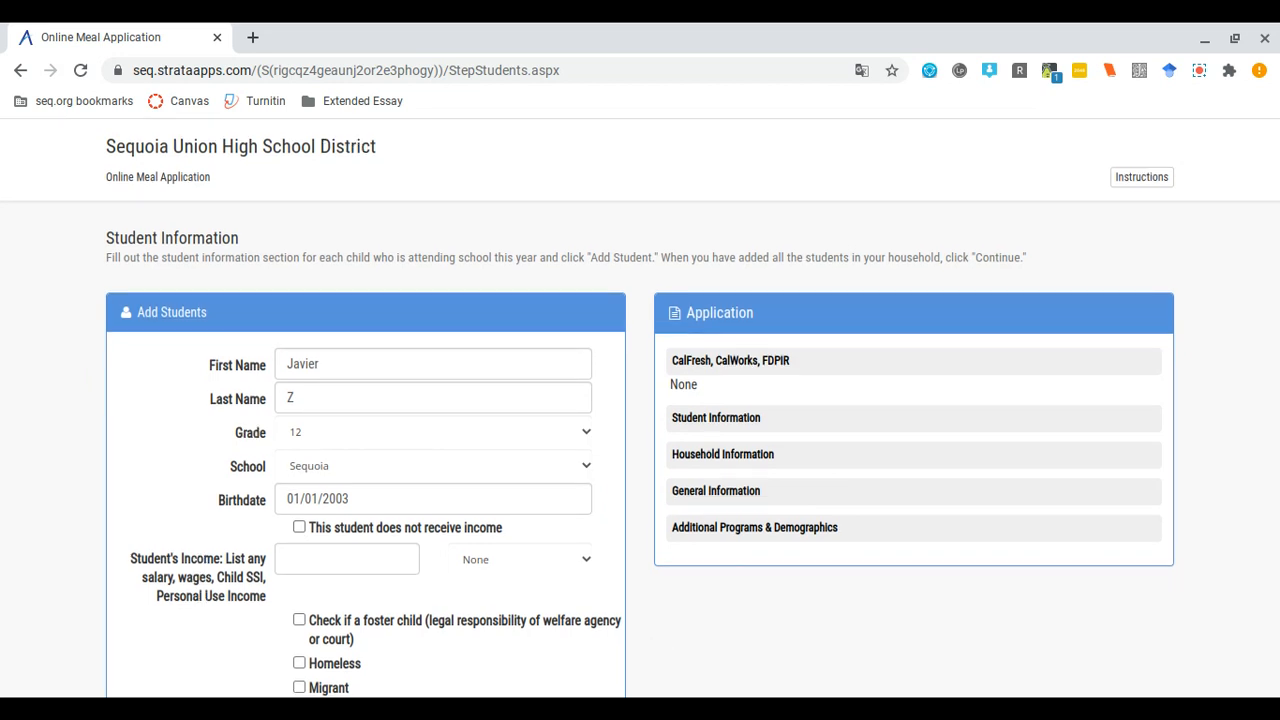
{"action": "left_click", "coordinate": [299, 527]}
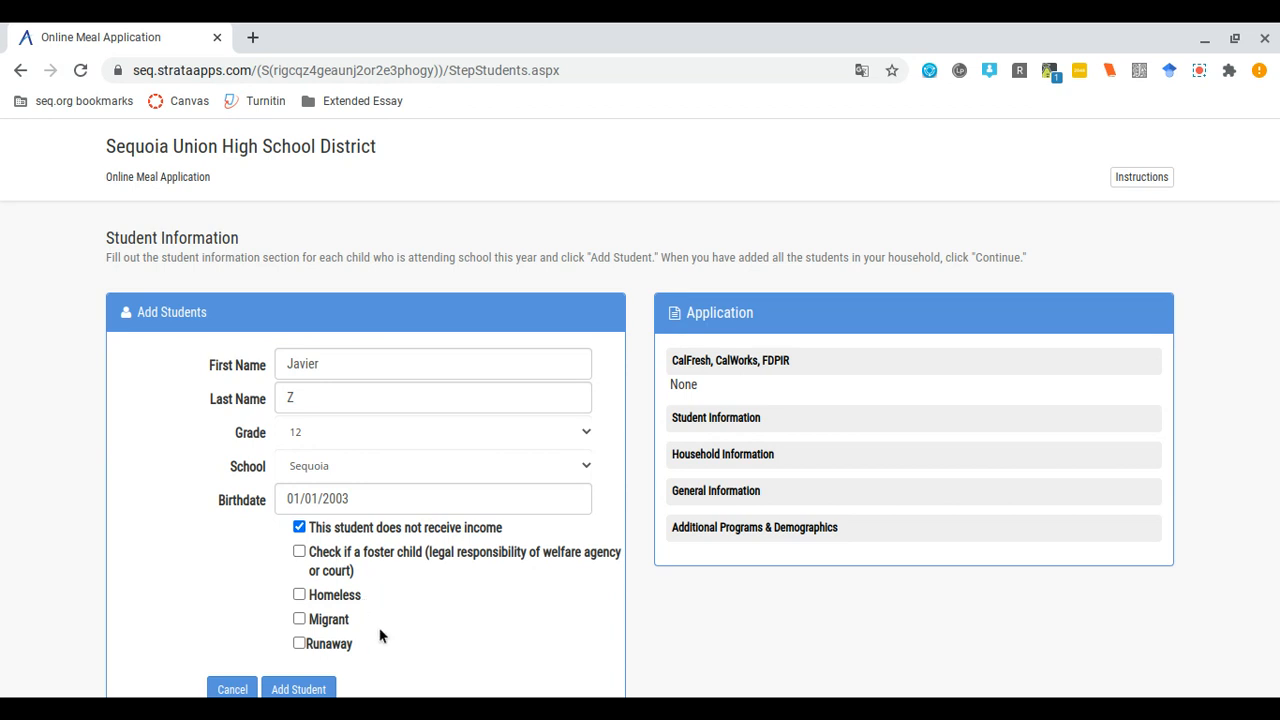
- Add the grade 12 Sequoia student and review the Student Information summary
{"action": "left_click", "coordinate": [300, 688]}
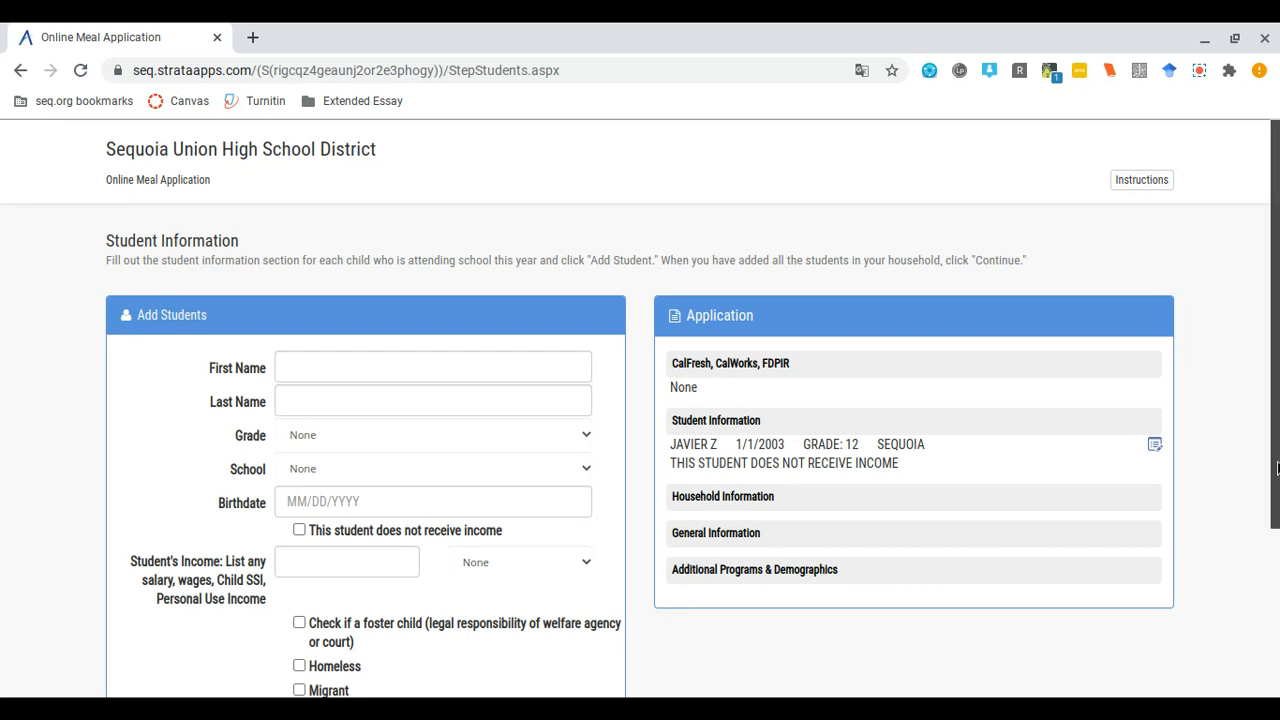
{"action": "left_click_drag", "start_coordinate": [1277, 468], "coordinate": [1271, 543]}
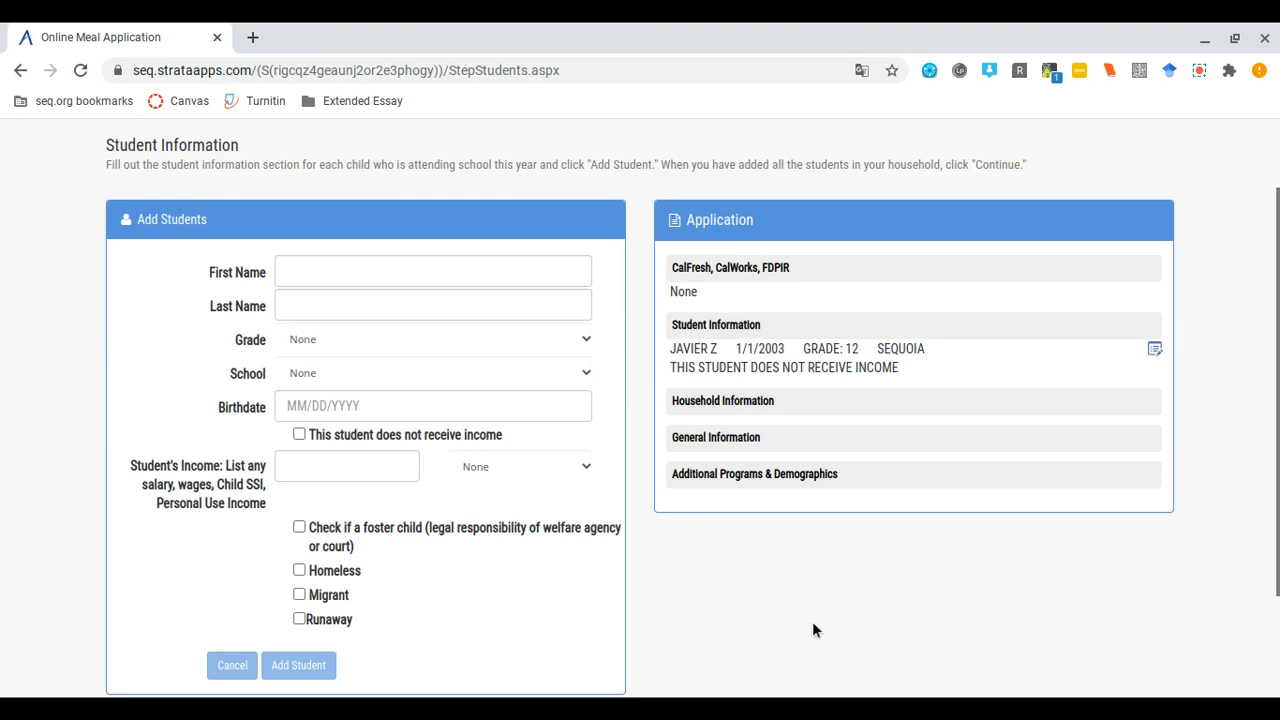
{"action": "scroll", "coordinate": [813, 623], "scroll_direction": "up", "scroll_amount": 1}
{"action": "scroll", "coordinate": [813, 623], "scroll_direction": "down", "scroll_amount": 3}
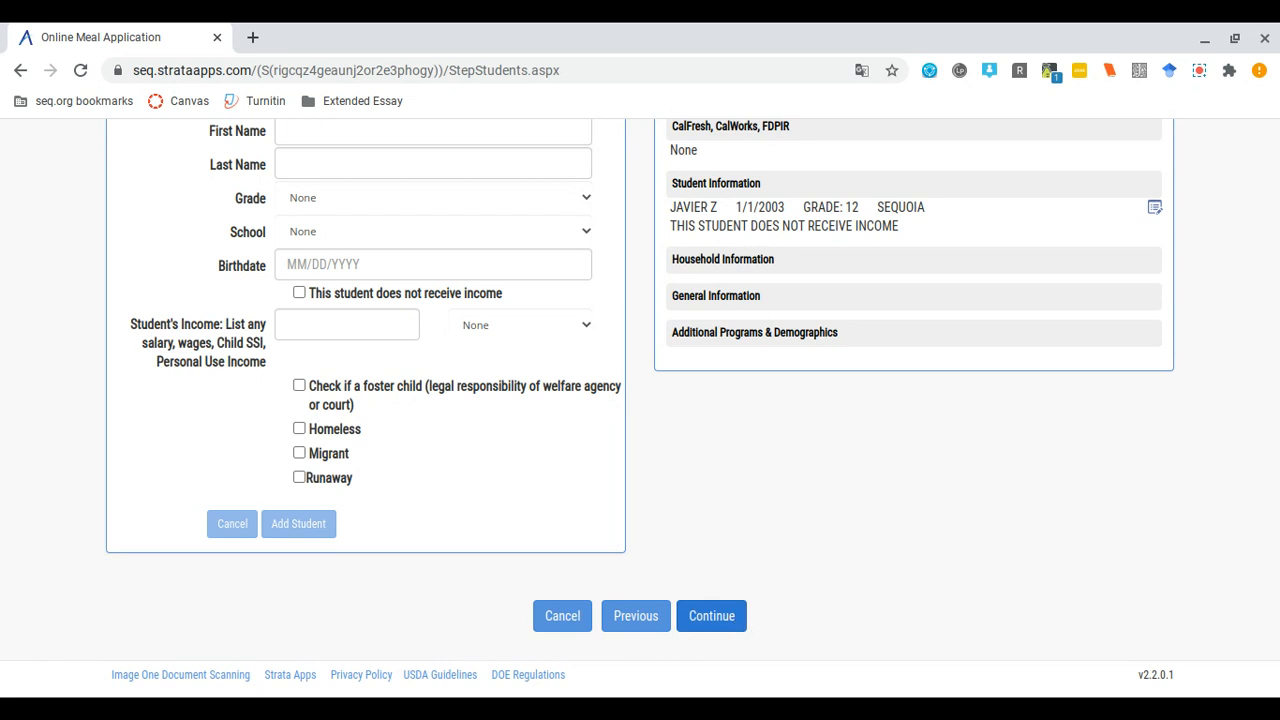
- Continue to the household step and add a first member's name, marked as having no income
{"action": "left_click", "coordinate": [737, 615]}
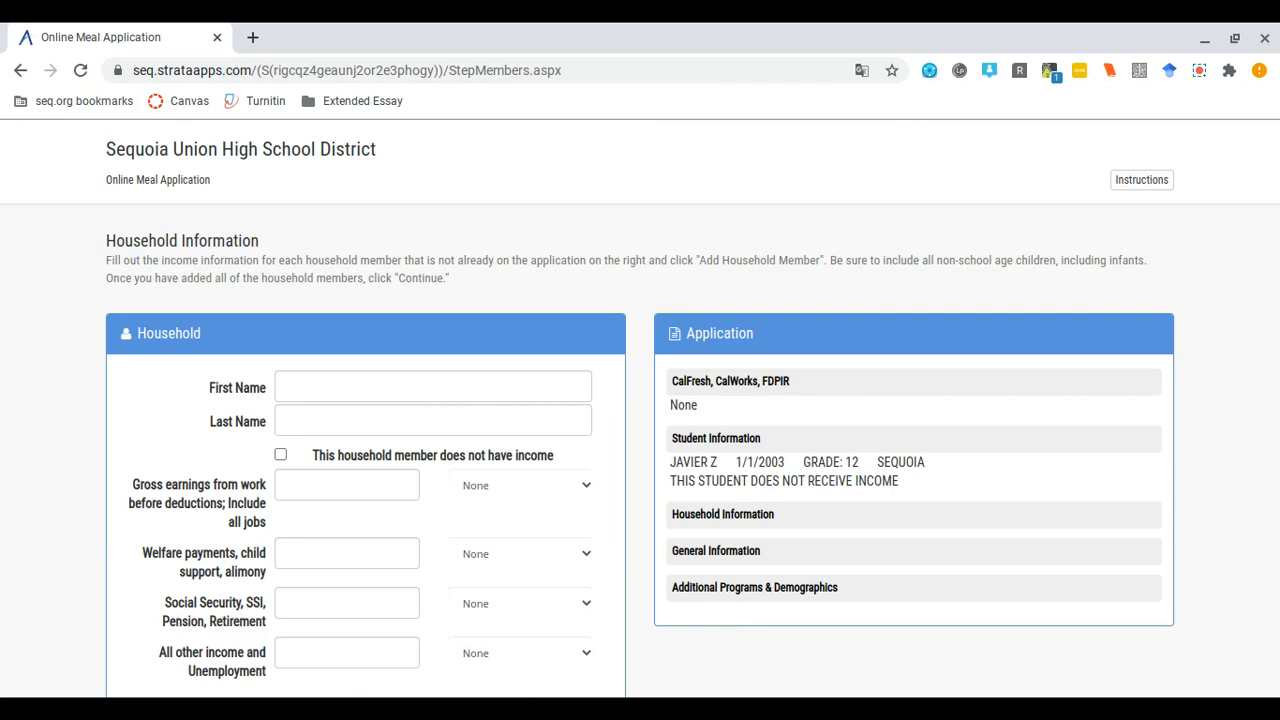
{"action": "left_click", "coordinate": [372, 385]}
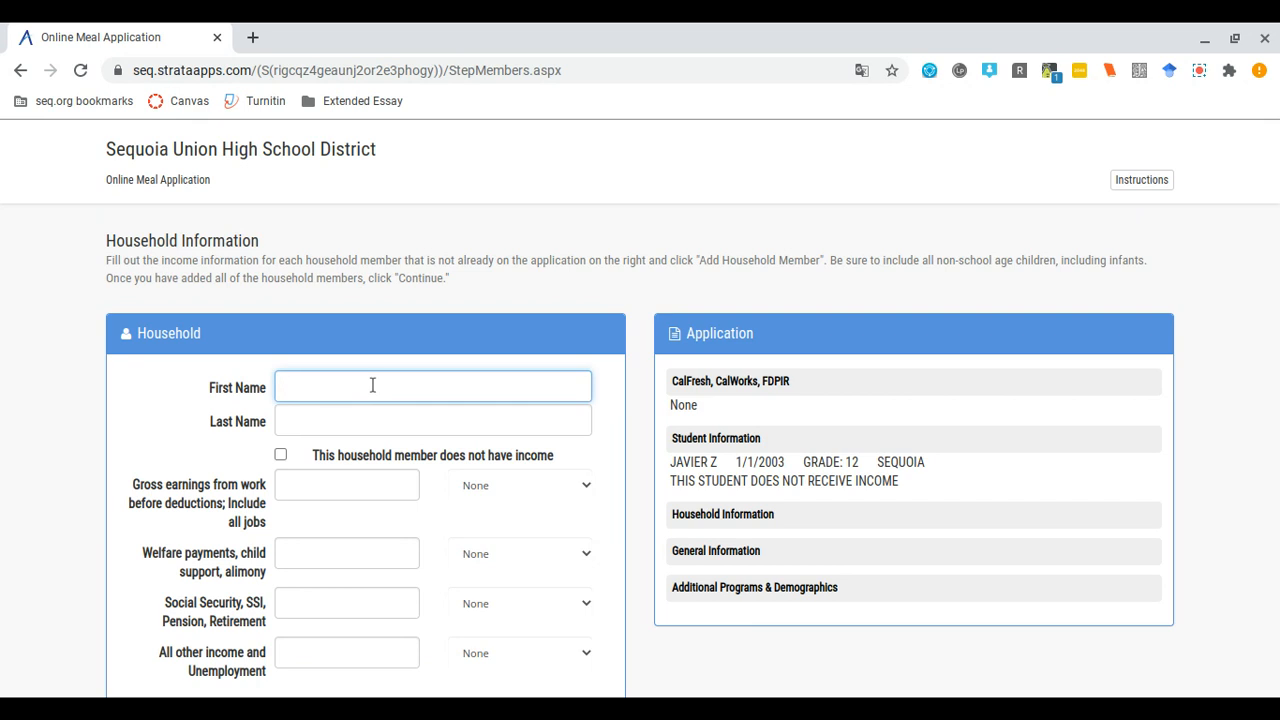
{"action": "type", "text": "Lucia"}
{"action": "left_click", "coordinate": [339, 415]}
{"action": "type", "text": "Z"}
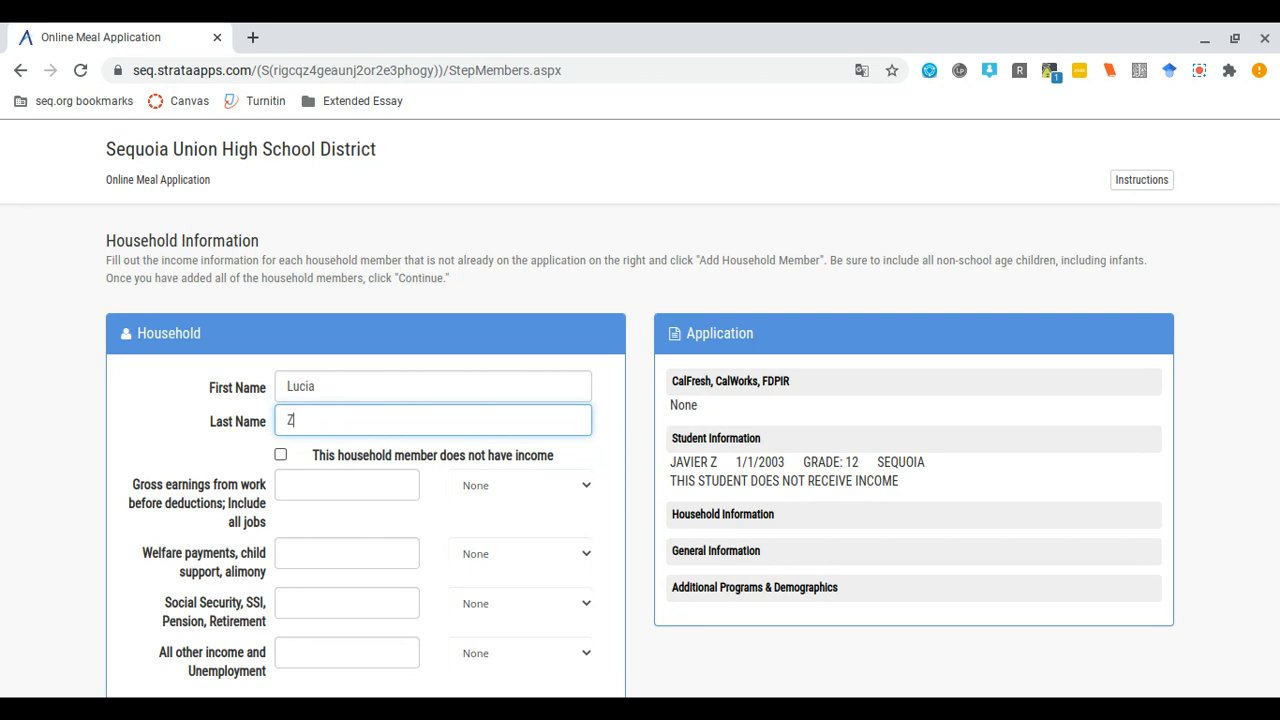
{"action": "left_click", "coordinate": [281, 456]}
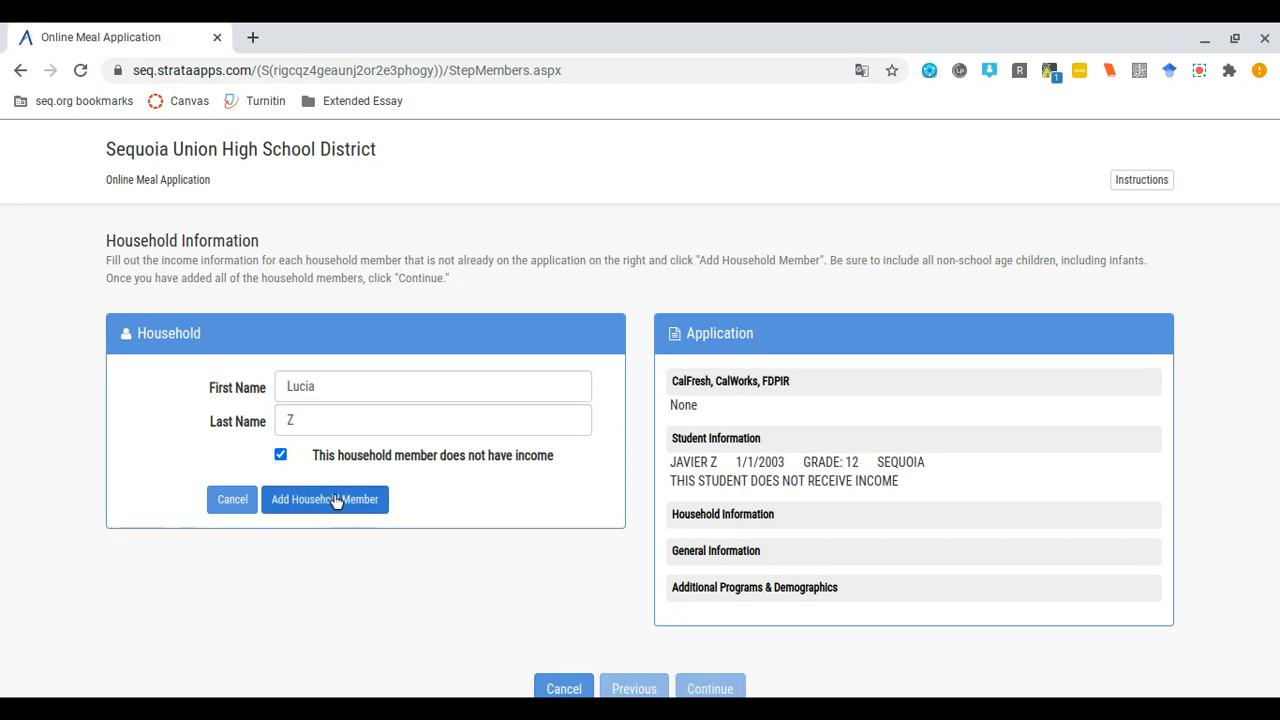
{"action": "left_click", "coordinate": [336, 500]}
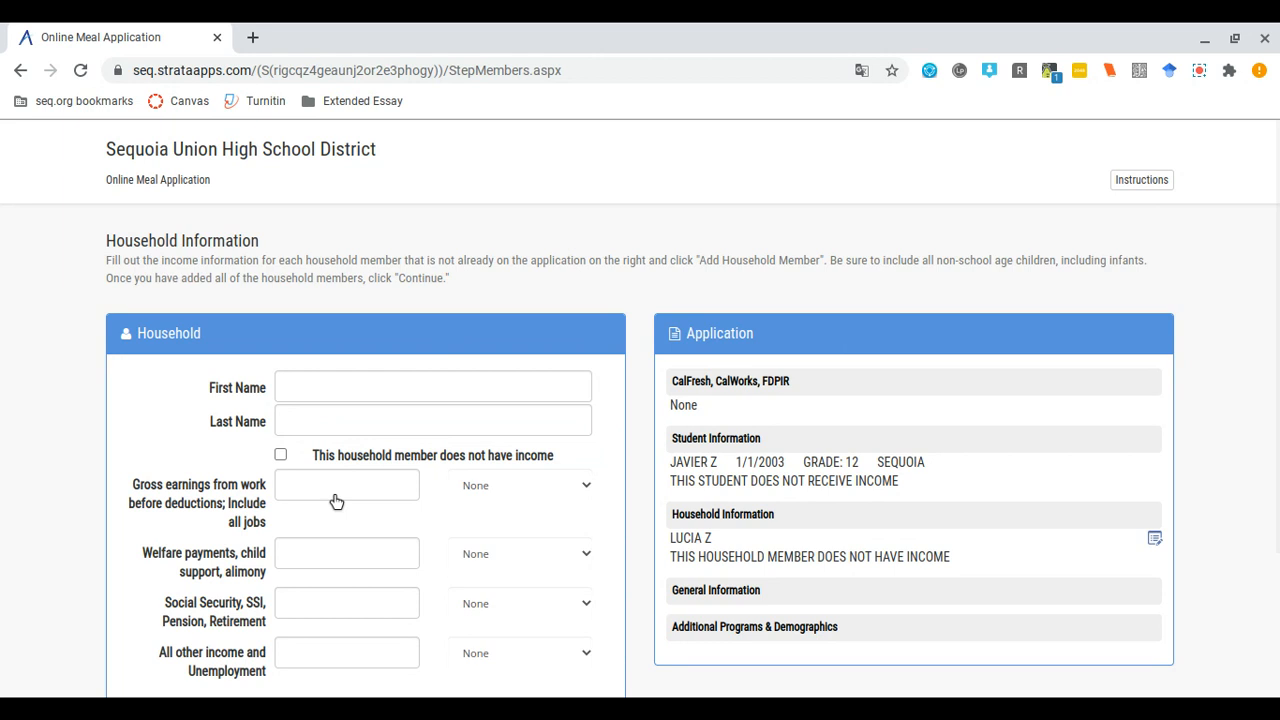
- Add a second household member with the same last name, marked as having no income
{"action": "left_click", "coordinate": [387, 392]}
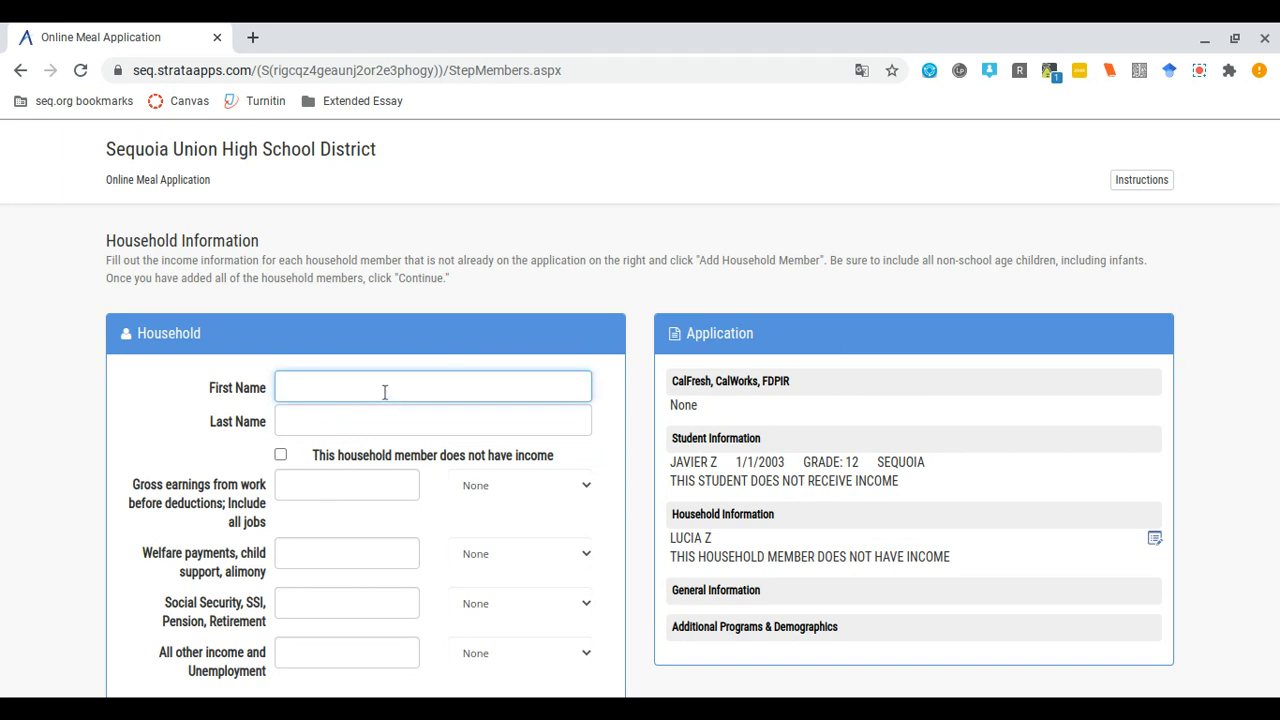
{"action": "type", "text": "Anamaria"}
{"action": "left_click", "coordinate": [386, 413]}
{"action": "type", "text": "Z"}
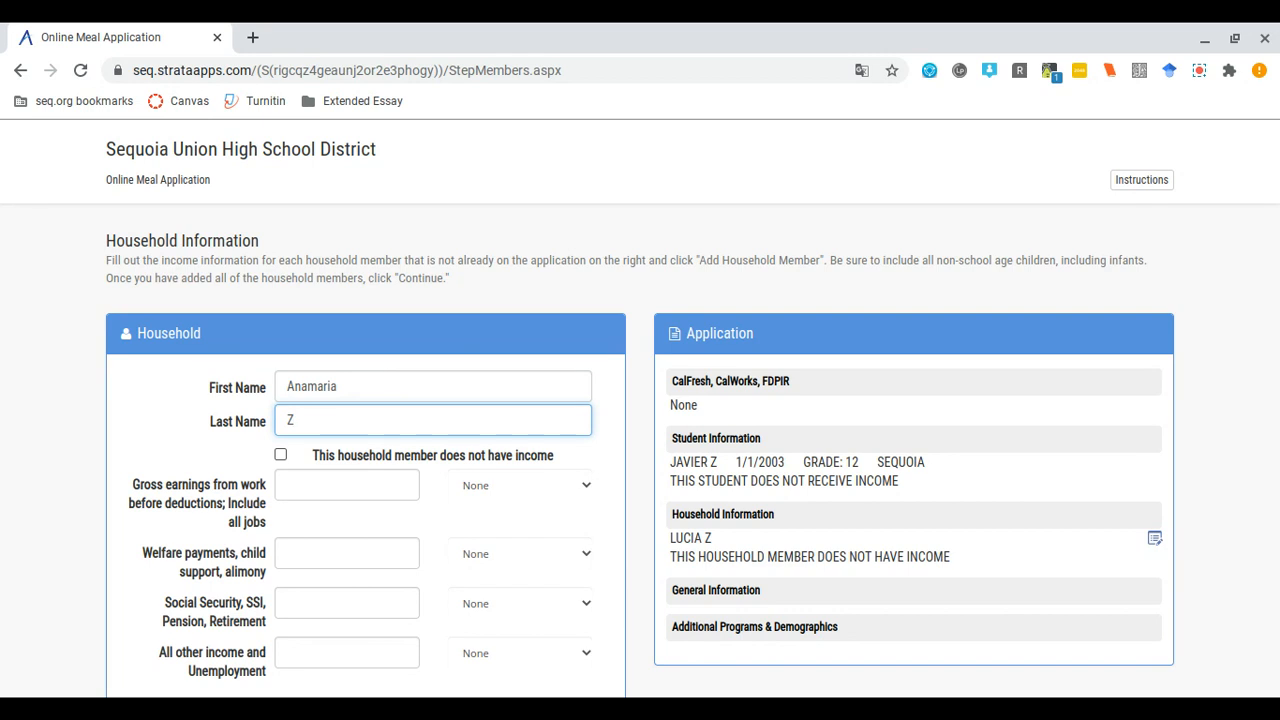
{"action": "left_click", "coordinate": [280, 455]}
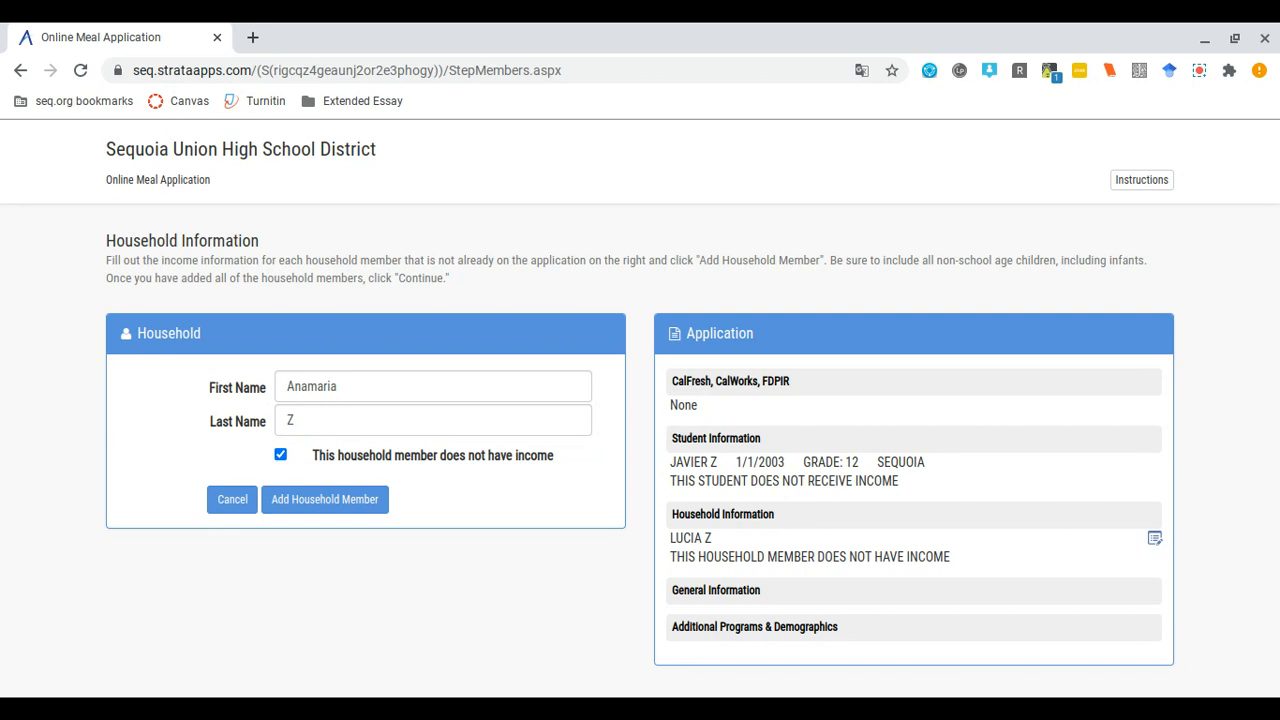
{"action": "left_click", "coordinate": [372, 505]}
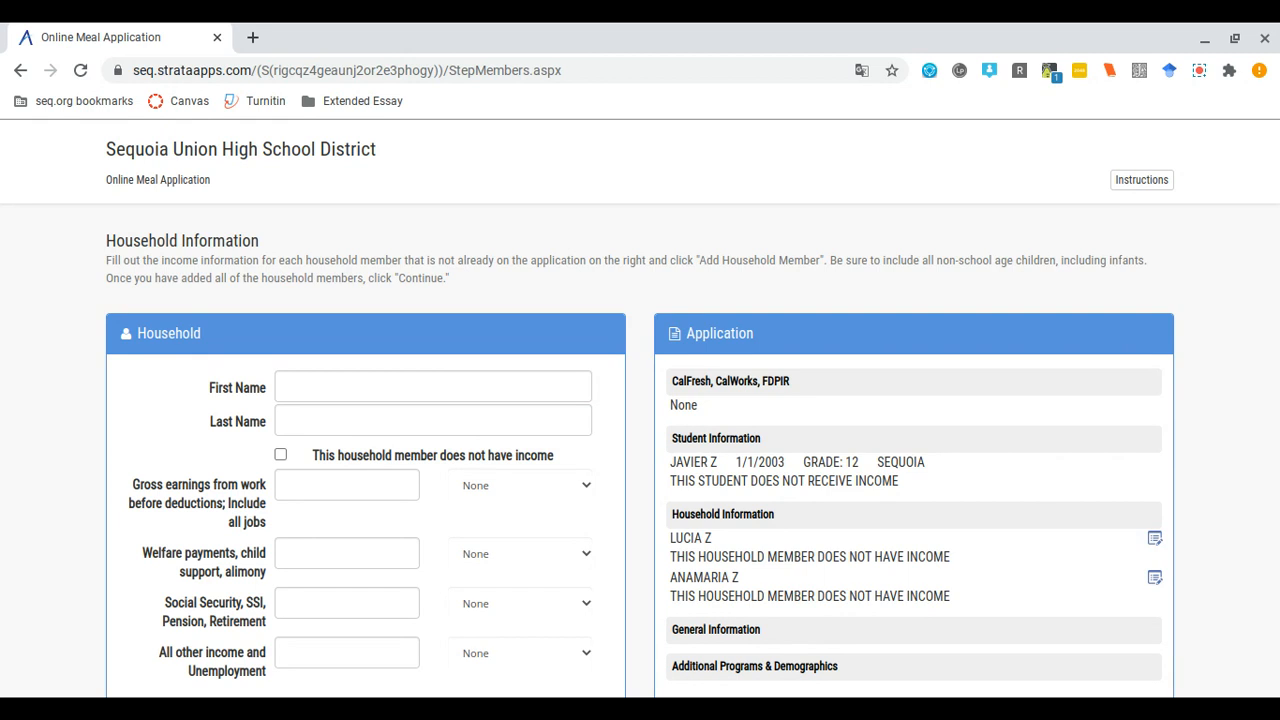
- Enter the third household member's first and last name
{"action": "left_click", "coordinate": [318, 380]}
{"action": "type", "text": "Elisa"}
{"action": "key", "text": "Tab"}
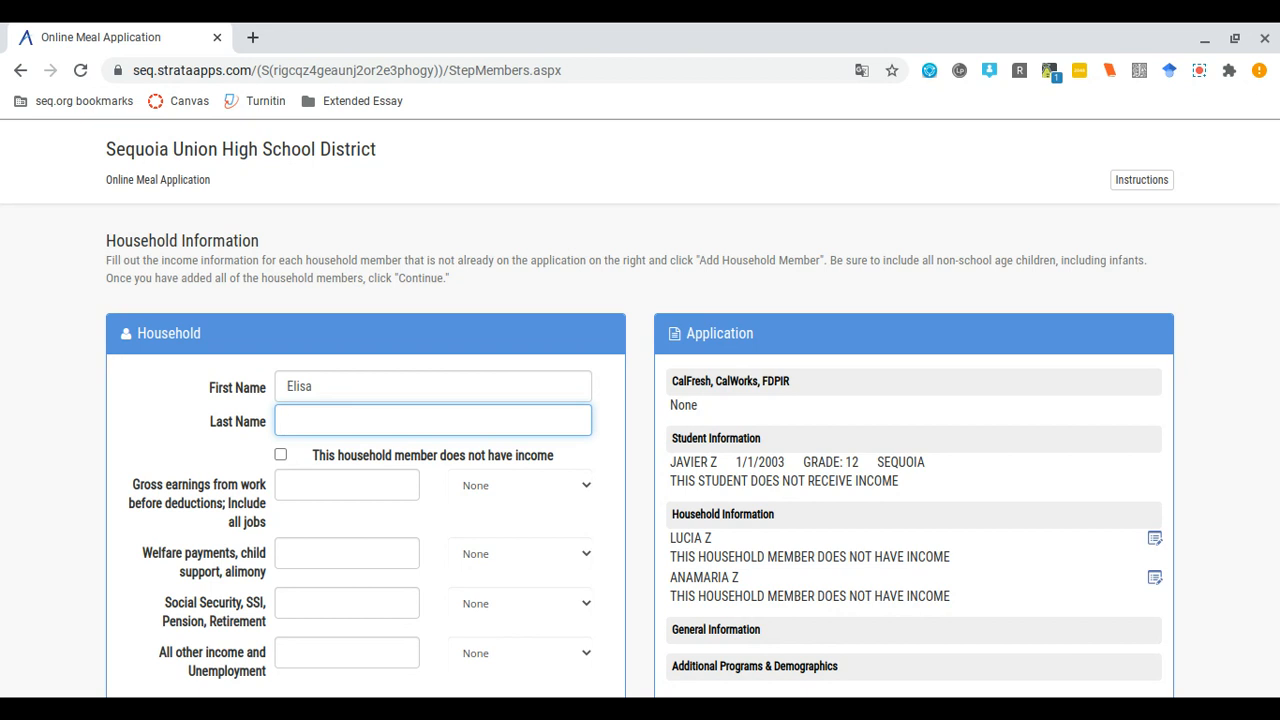
{"action": "type", "text": "Z"}
- Give this member $1,000.00 monthly gross earnings from work and add them
{"action": "left_click", "coordinate": [378, 484]}
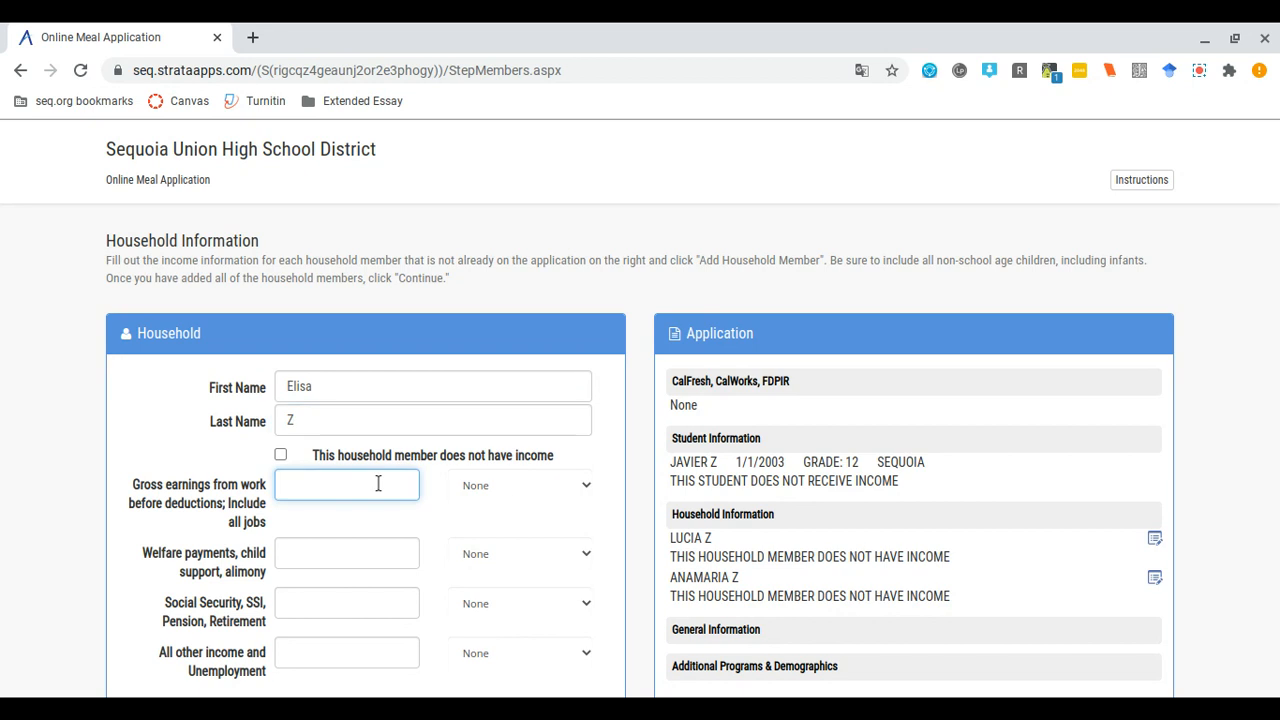
{"action": "left_click", "coordinate": [497, 485]}
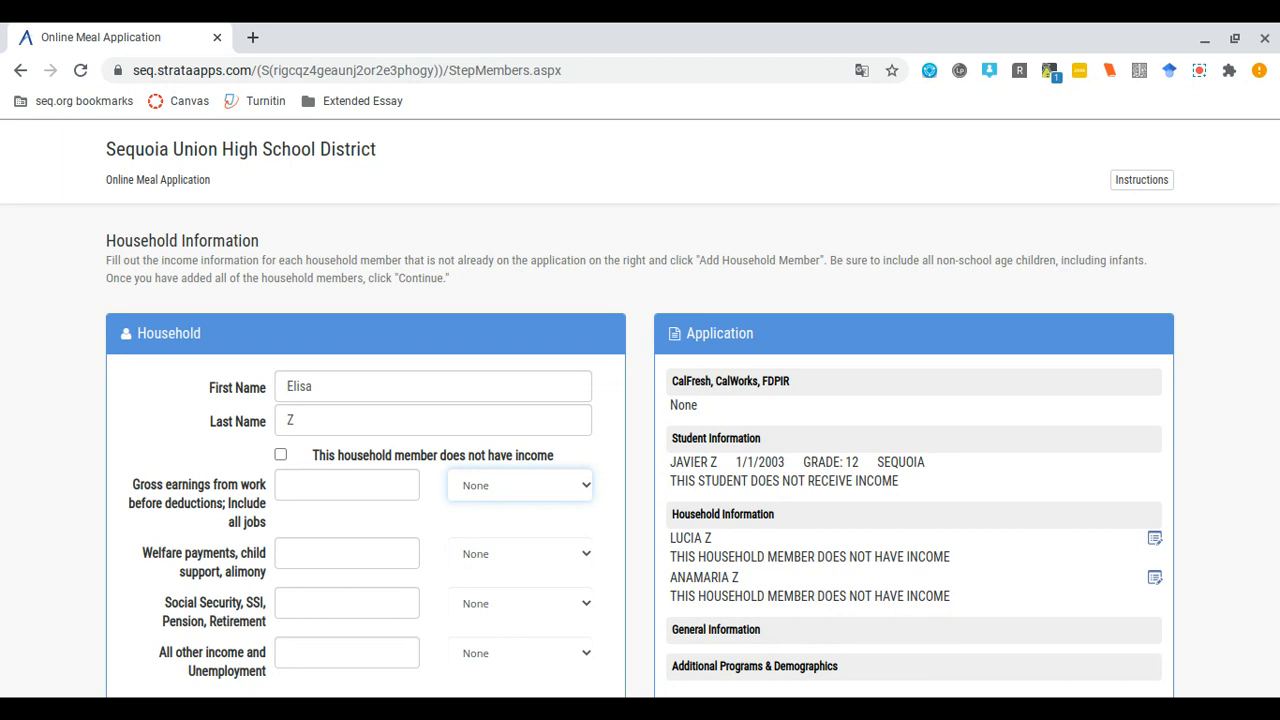
{"action": "left_click", "coordinate": [486, 630]}
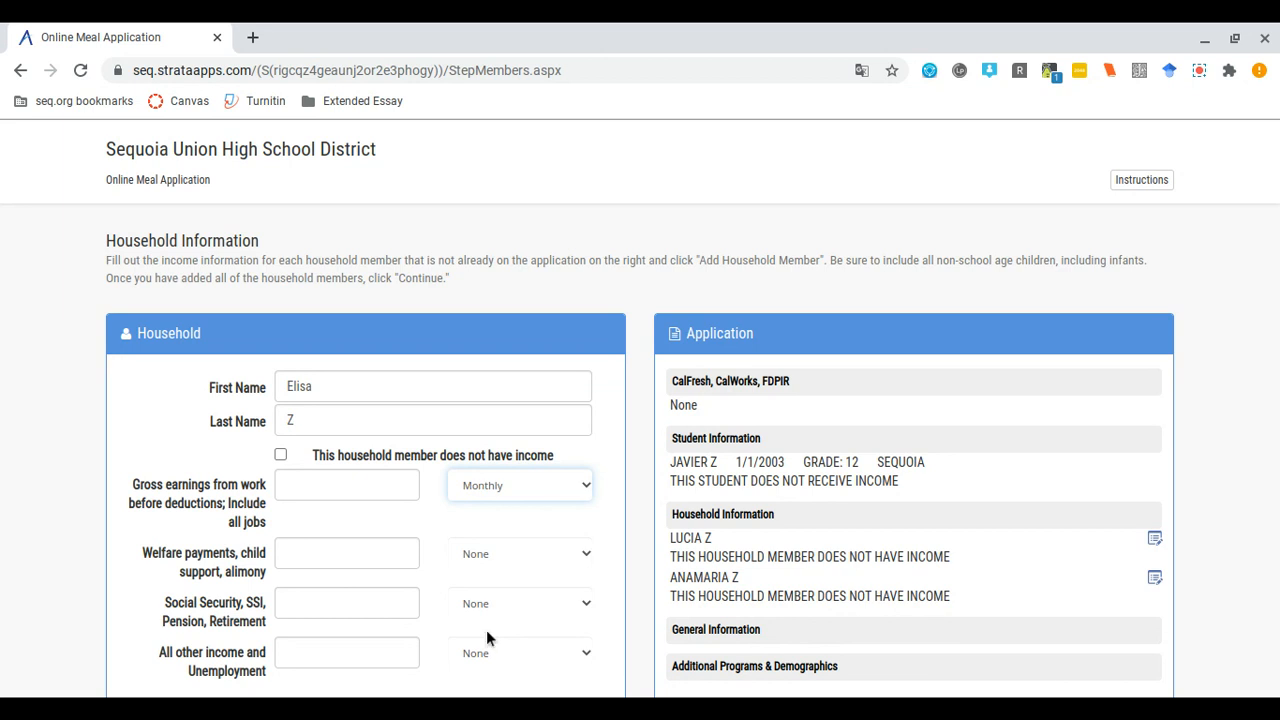
{"action": "left_click", "coordinate": [349, 482]}
{"action": "type", "text": "1000"}
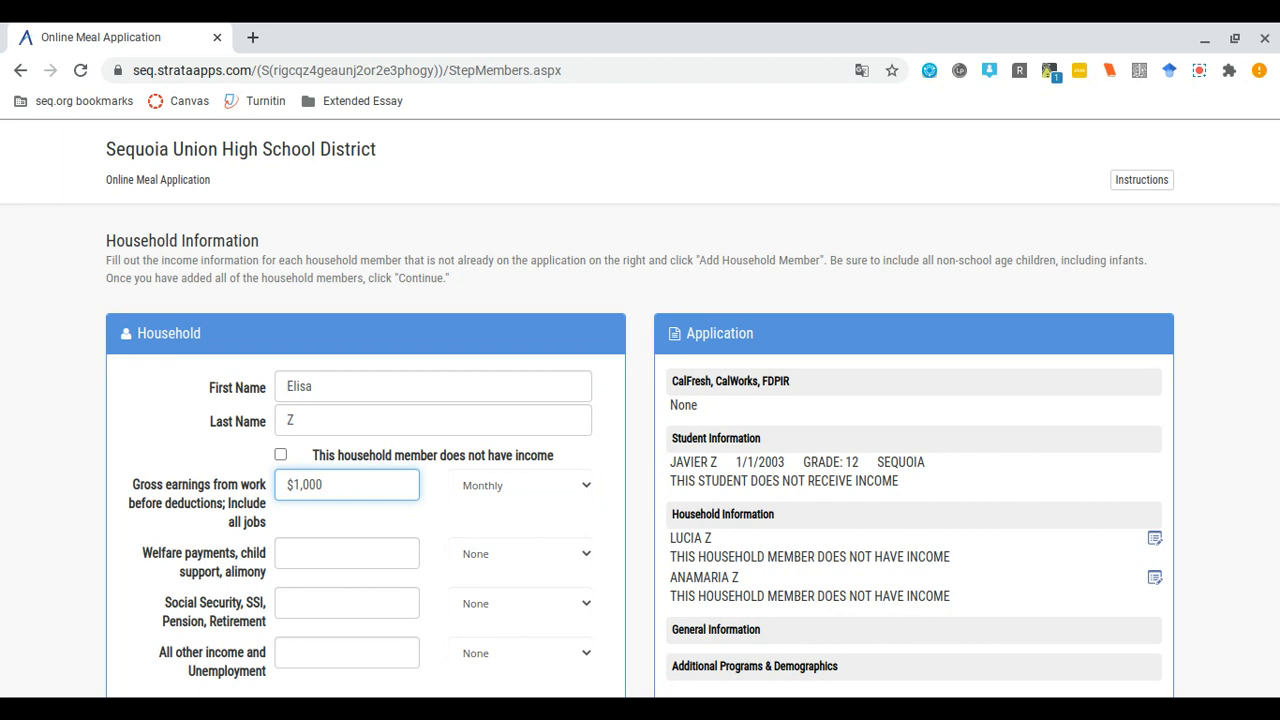
{"action": "scroll", "coordinate": [640, 420], "scroll_direction": "down", "scroll_amount": 1}
{"action": "scroll", "coordinate": [347, 395], "scroll_direction": "down", "scroll_amount": 1}
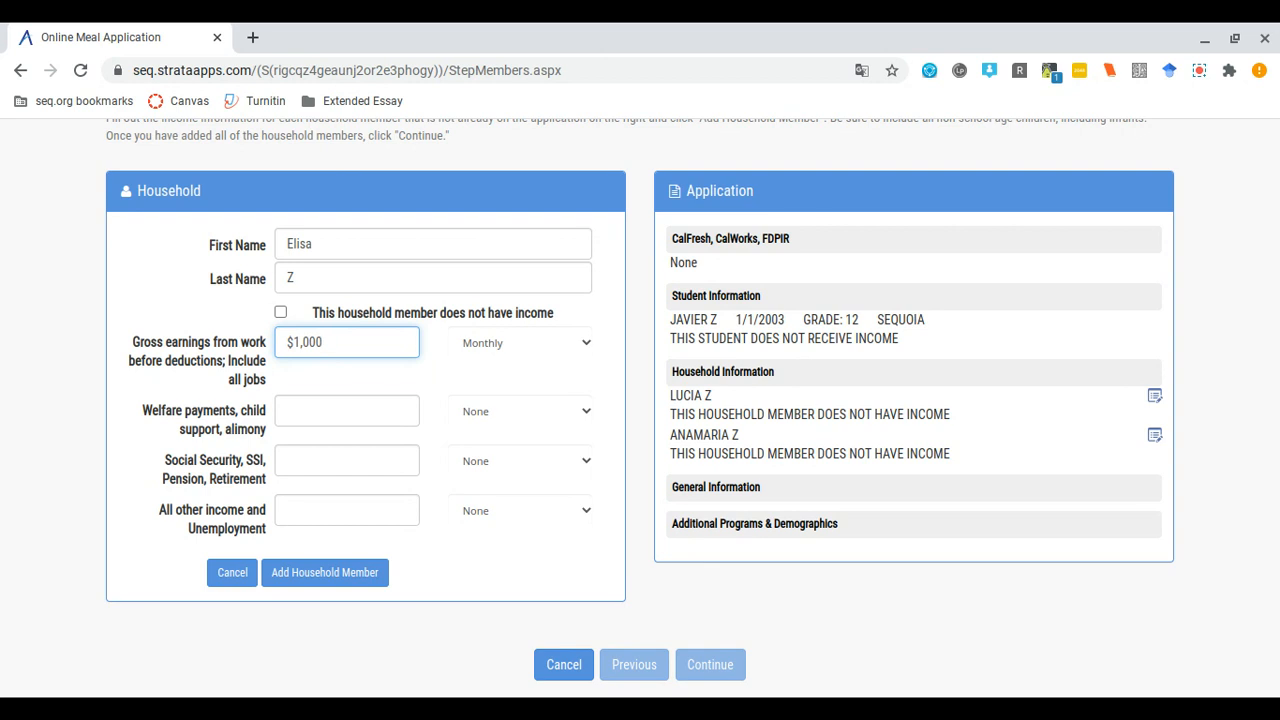
{"action": "left_click", "coordinate": [367, 581]}
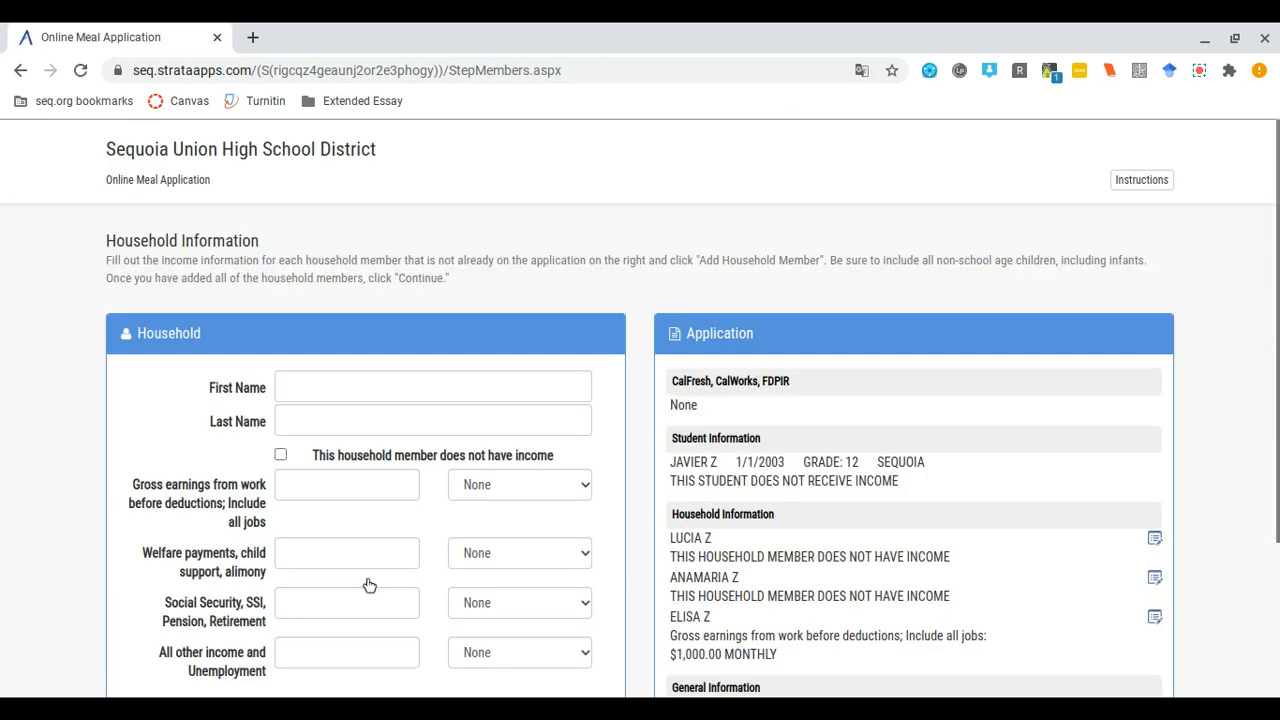
- Enter the fourth member's first and last name with $250 gross work earnings, paid Weekly
{"action": "left_click", "coordinate": [307, 388]}
{"action": "type", "text": "Justin"}
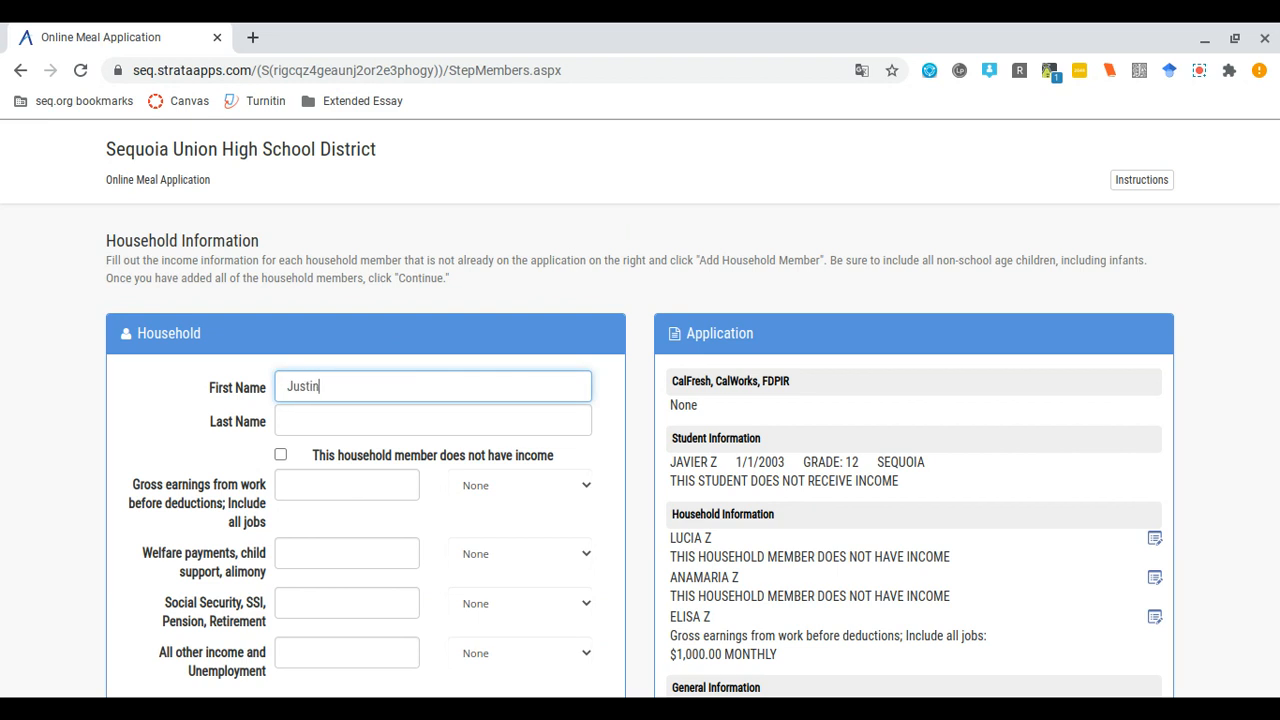
{"action": "key", "text": "Tab"}
{"action": "type", "text": "Z"}
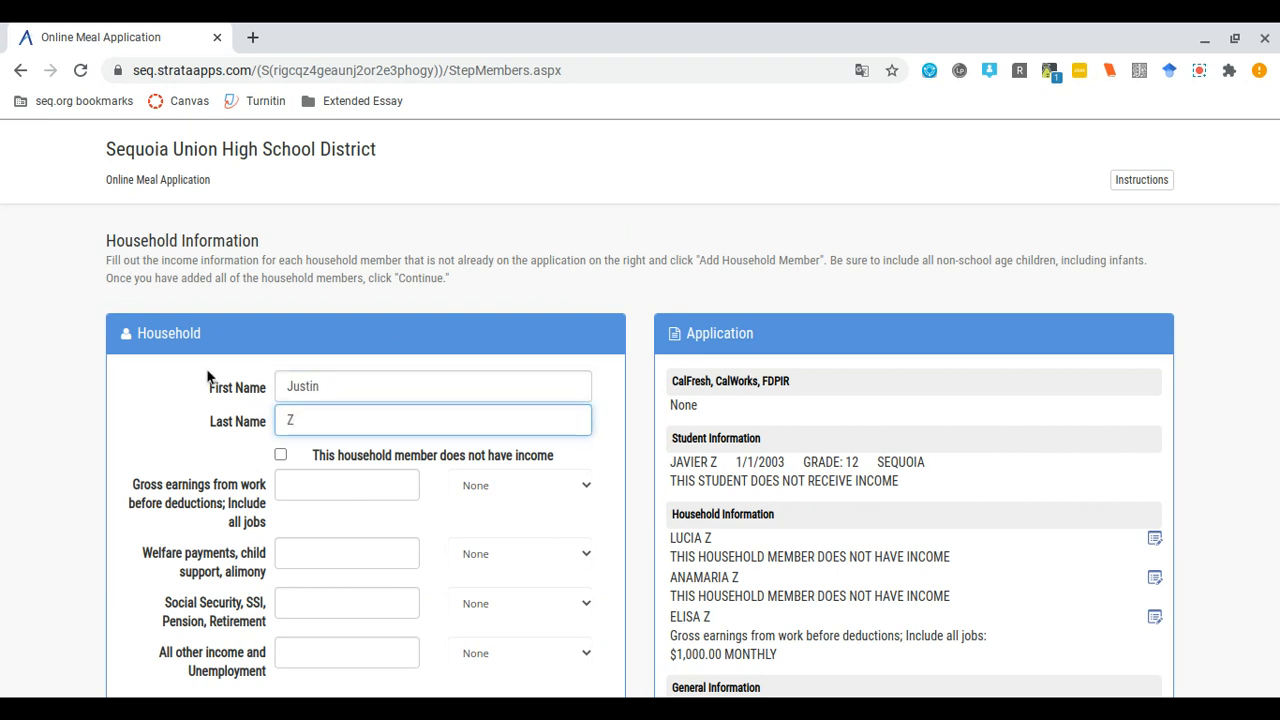
{"action": "left_click", "coordinate": [300, 483]}
{"action": "key", "text": "Tab"}
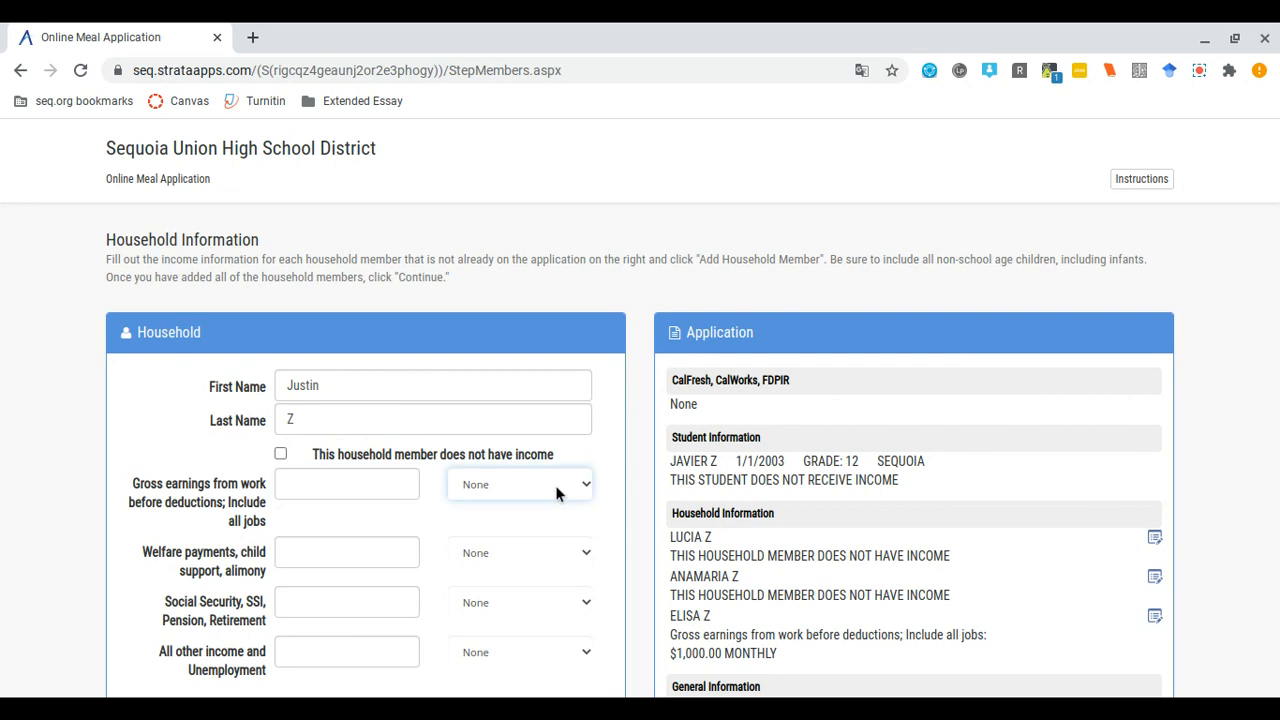
{"action": "key", "text": "Down"}
{"action": "left_click", "coordinate": [334, 492]}
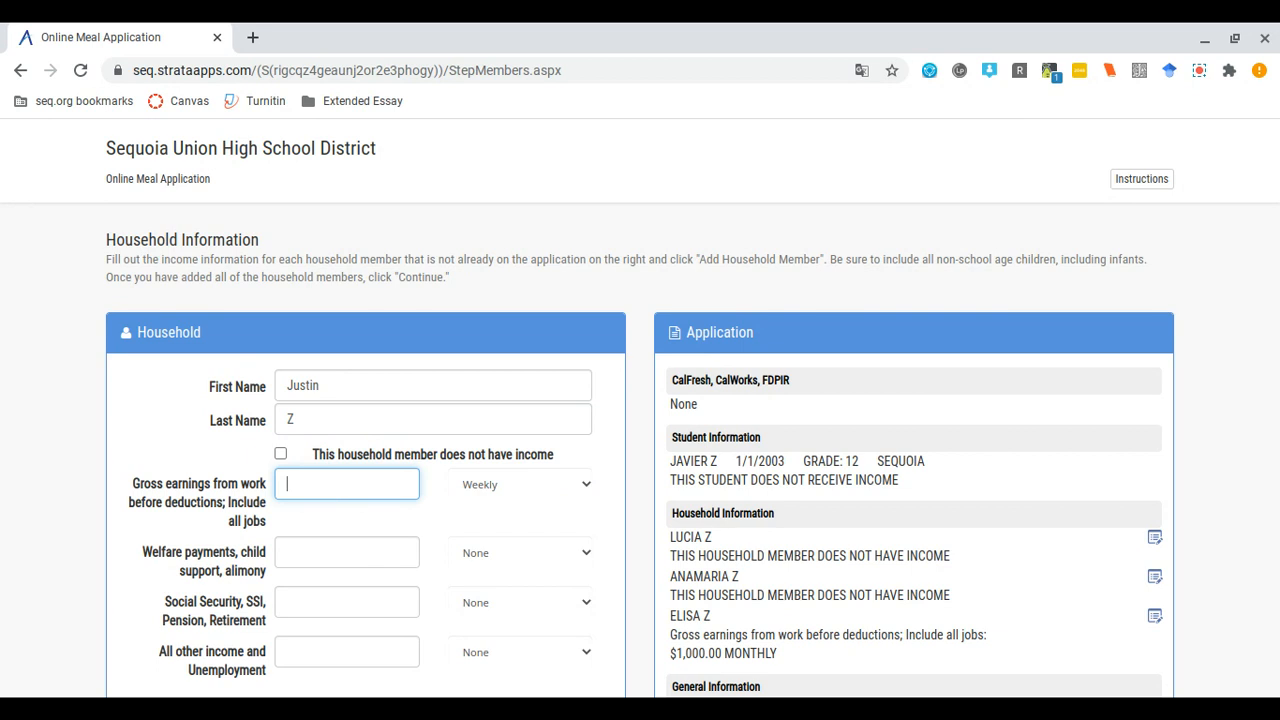
{"action": "type", "text": "$250"}
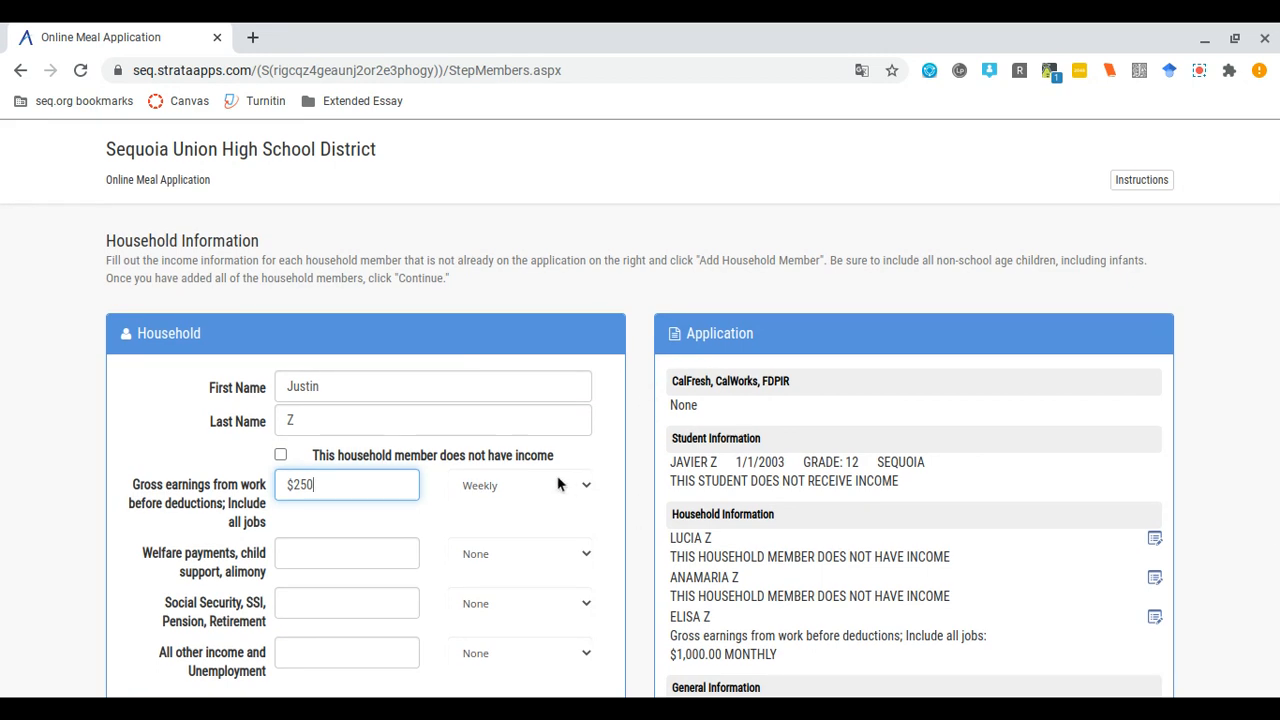
{"action": "left_click", "coordinate": [484, 486]}
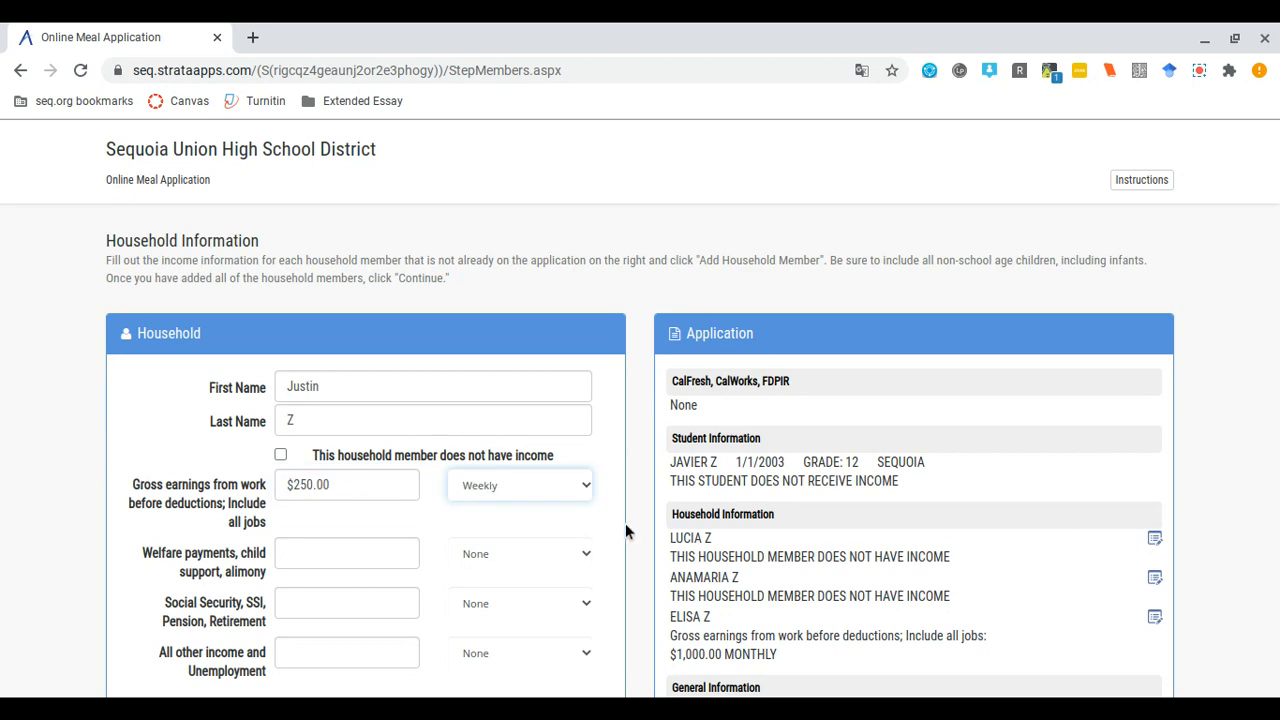
- Skip the other income fields and add the member to the household list
{"action": "scroll", "coordinate": [625, 523], "scroll_direction": "down", "scroll_amount": 3}
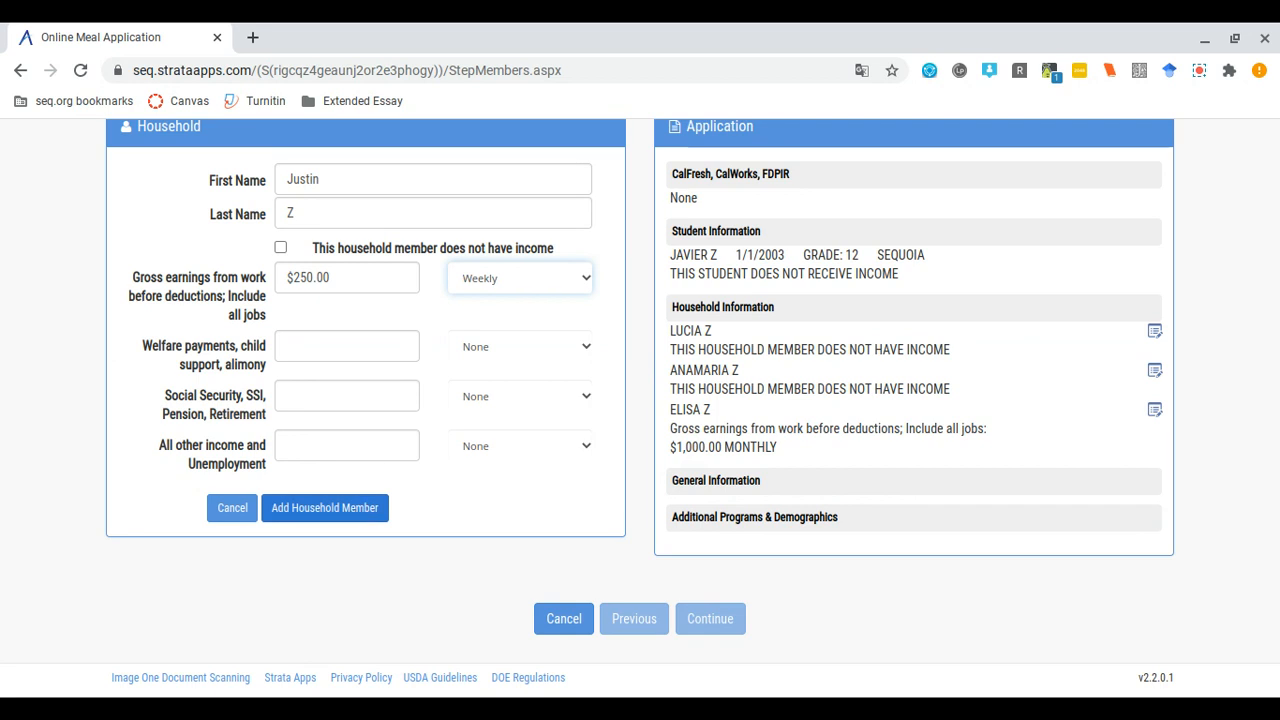
{"action": "left_click", "coordinate": [323, 449]}
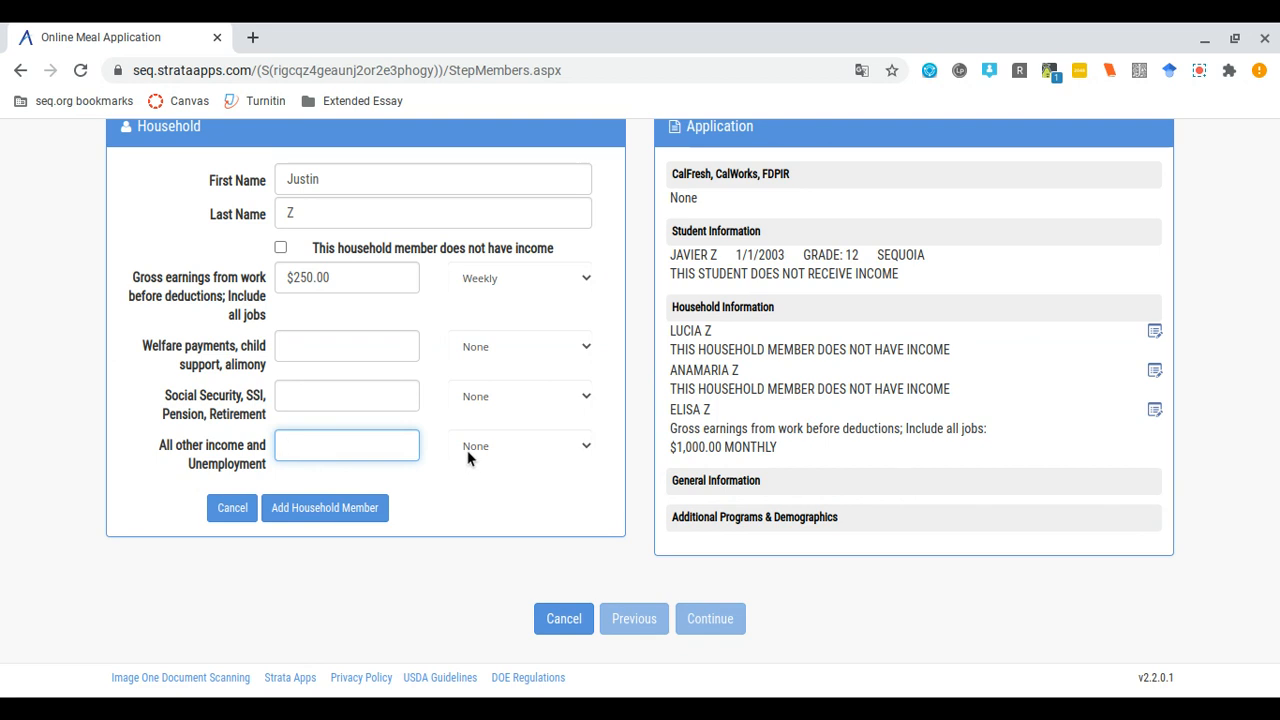
{"action": "key", "text": "Tab"}
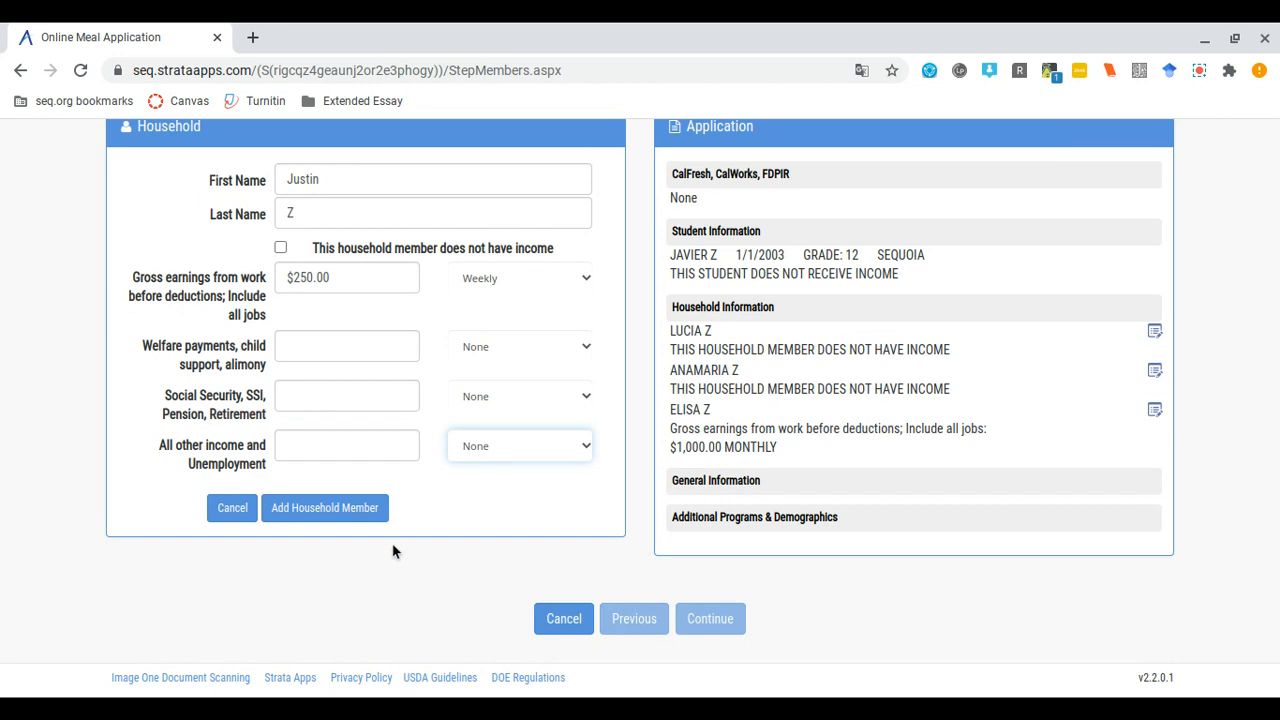
{"action": "left_click", "coordinate": [368, 510]}
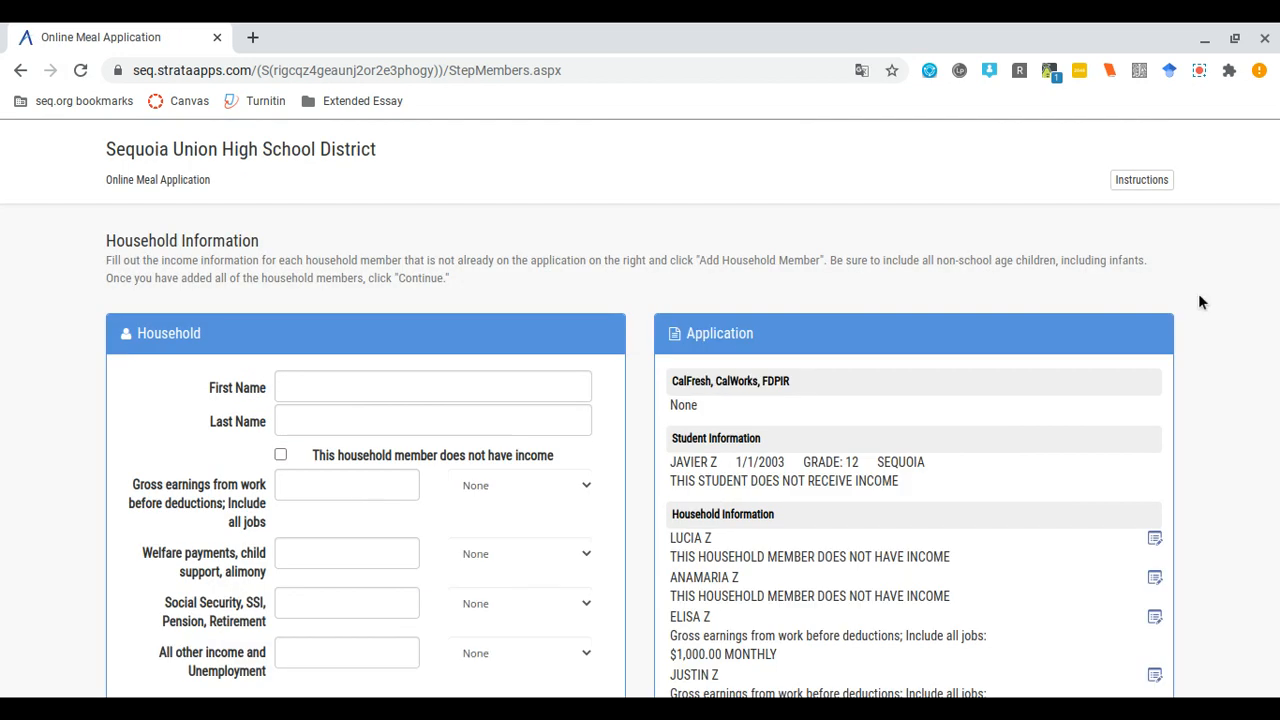
{"action": "scroll", "coordinate": [836, 540], "scroll_direction": "down", "scroll_amount": 3}
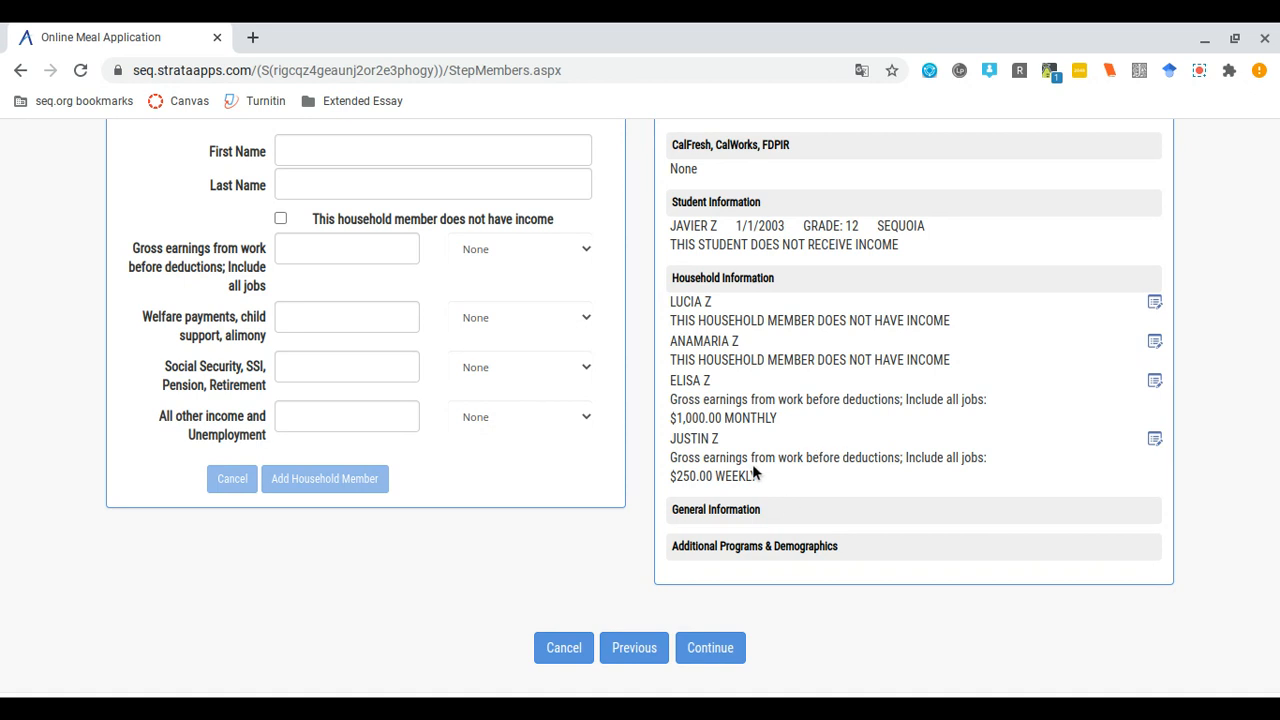
{"action": "scroll", "coordinate": [429, 575], "scroll_direction": "down", "scroll_amount": 1}
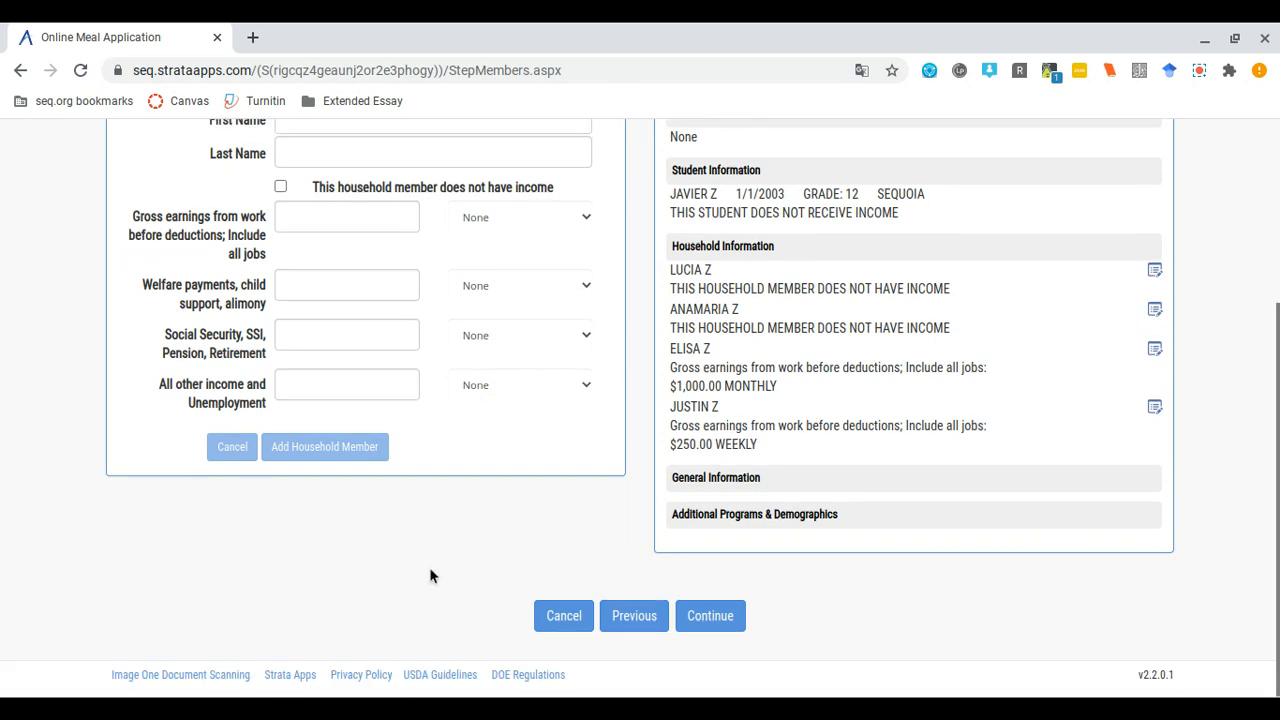
{"action": "scroll", "coordinate": [429, 575], "scroll_direction": "up", "scroll_amount": 3}
{"action": "scroll", "coordinate": [429, 575], "scroll_direction": "down", "scroll_amount": 1}
{"action": "scroll", "coordinate": [429, 567], "scroll_direction": "down", "scroll_amount": 1}
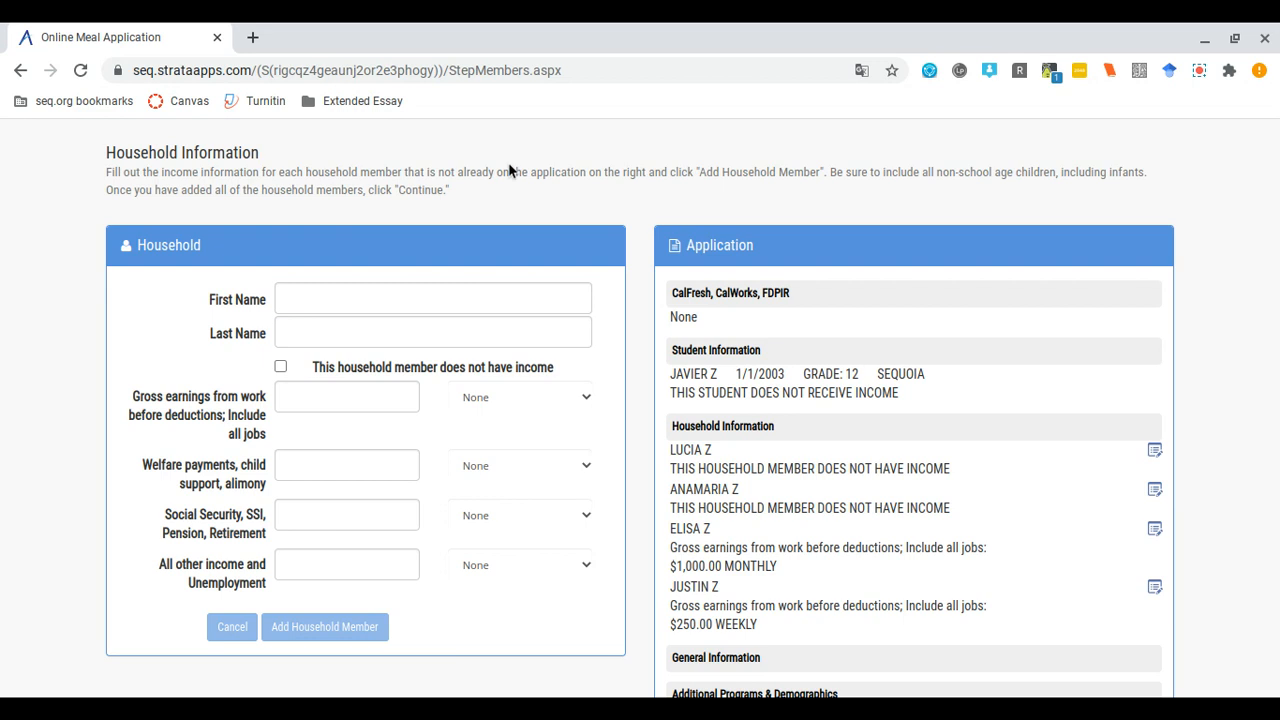
- Add the fifth member by first and last name, ticked 'This household member does not have income'
{"action": "left_click", "coordinate": [390, 294]}
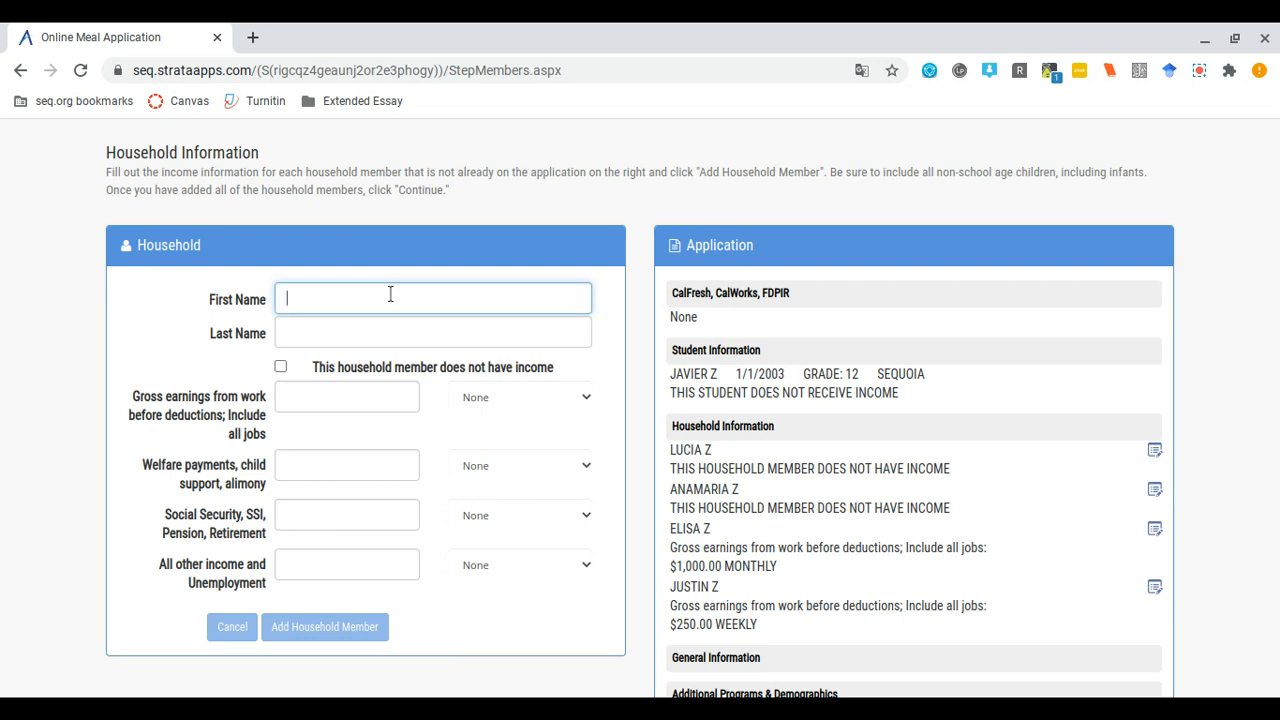
{"action": "type", "text": "Ann"}
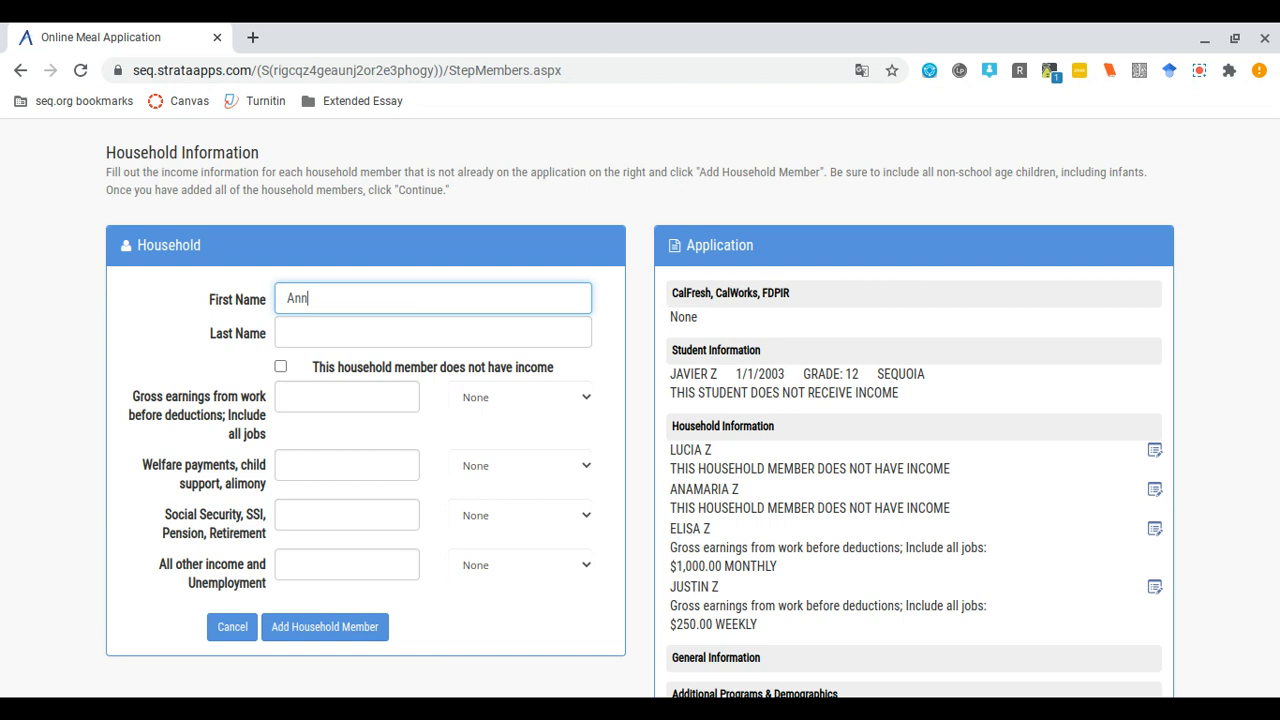
{"action": "left_click", "coordinate": [343, 328]}
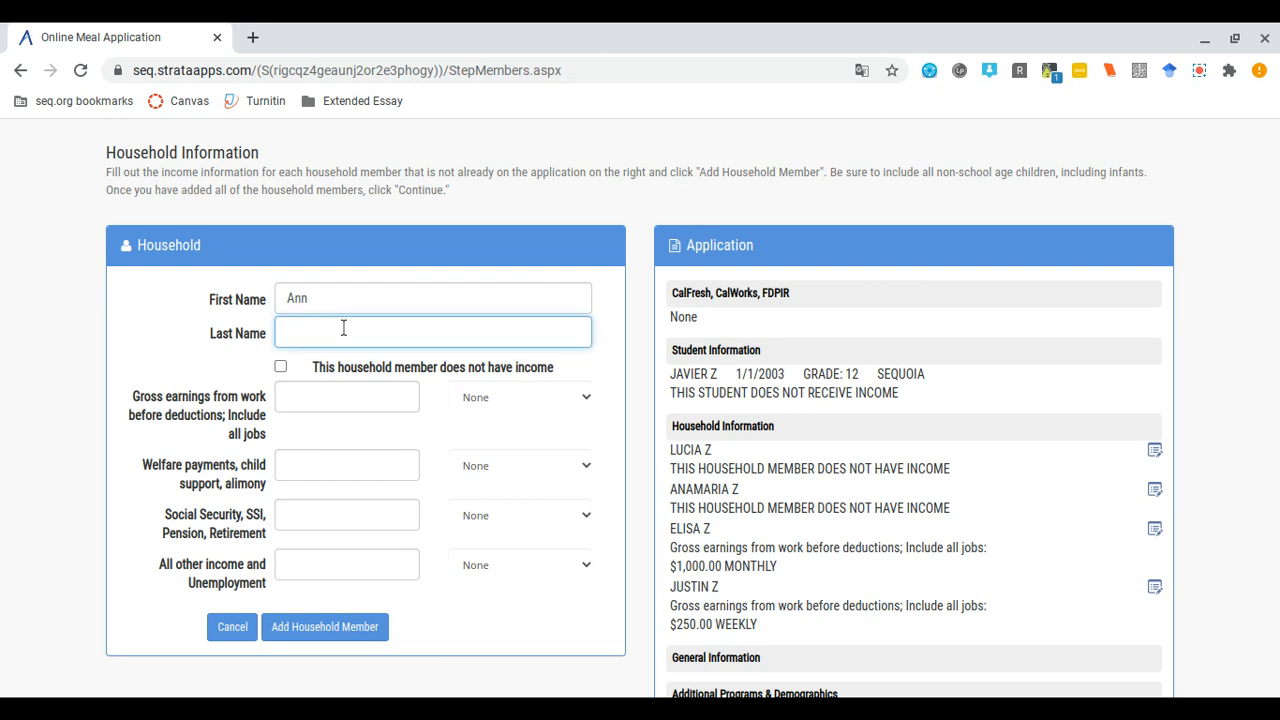
{"action": "type", "text": "Q"}
{"action": "left_click", "coordinate": [282, 367]}
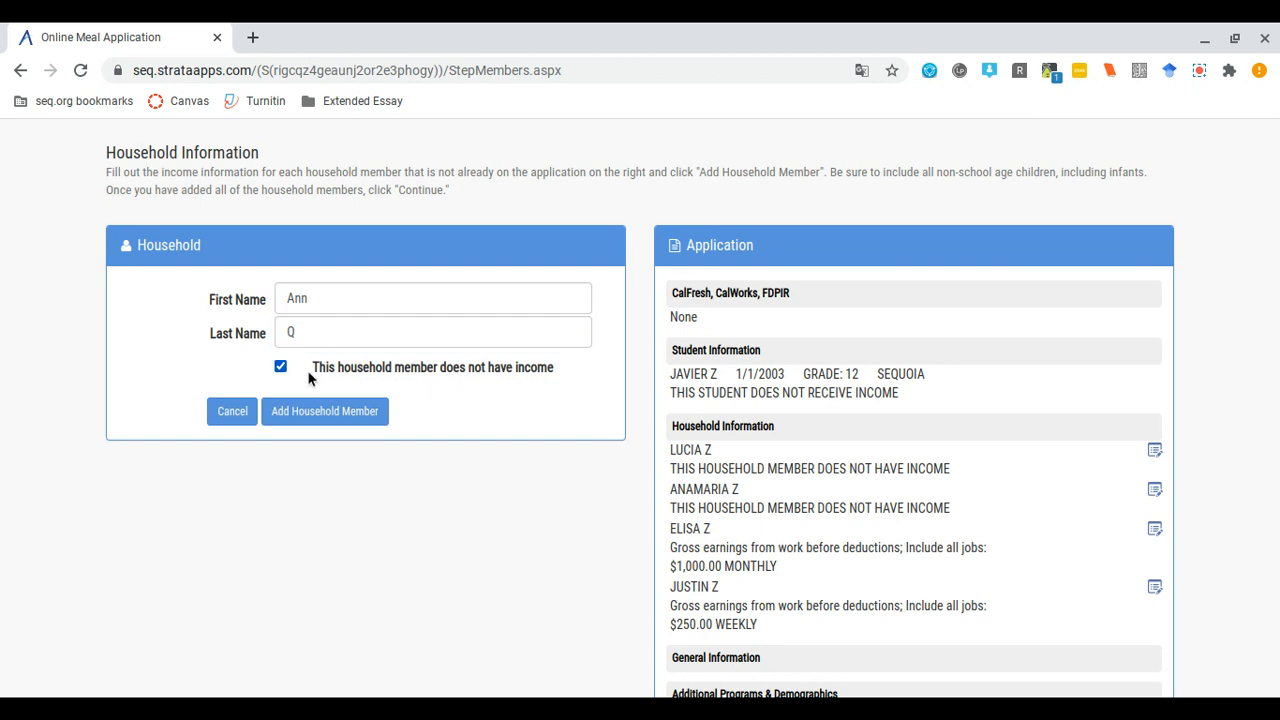
{"action": "left_click", "coordinate": [347, 410]}
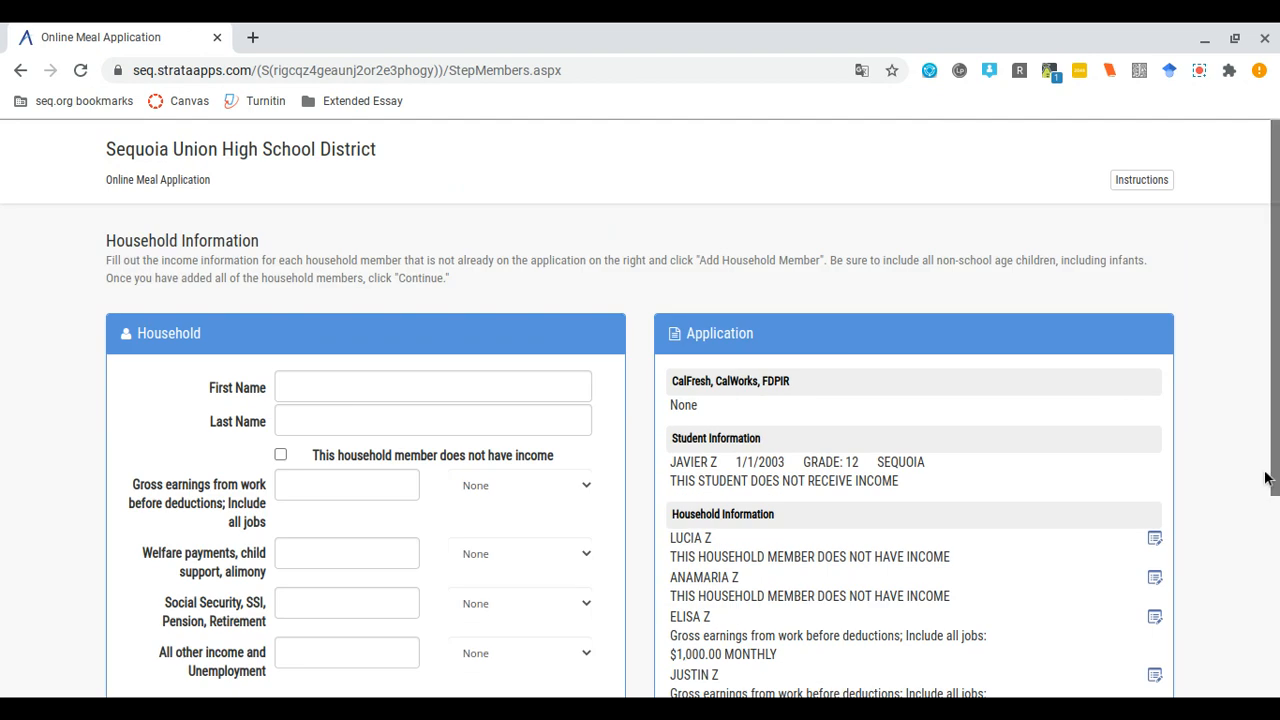
{"action": "scroll", "coordinate": [1229, 490], "scroll_direction": "down", "scroll_amount": 3}
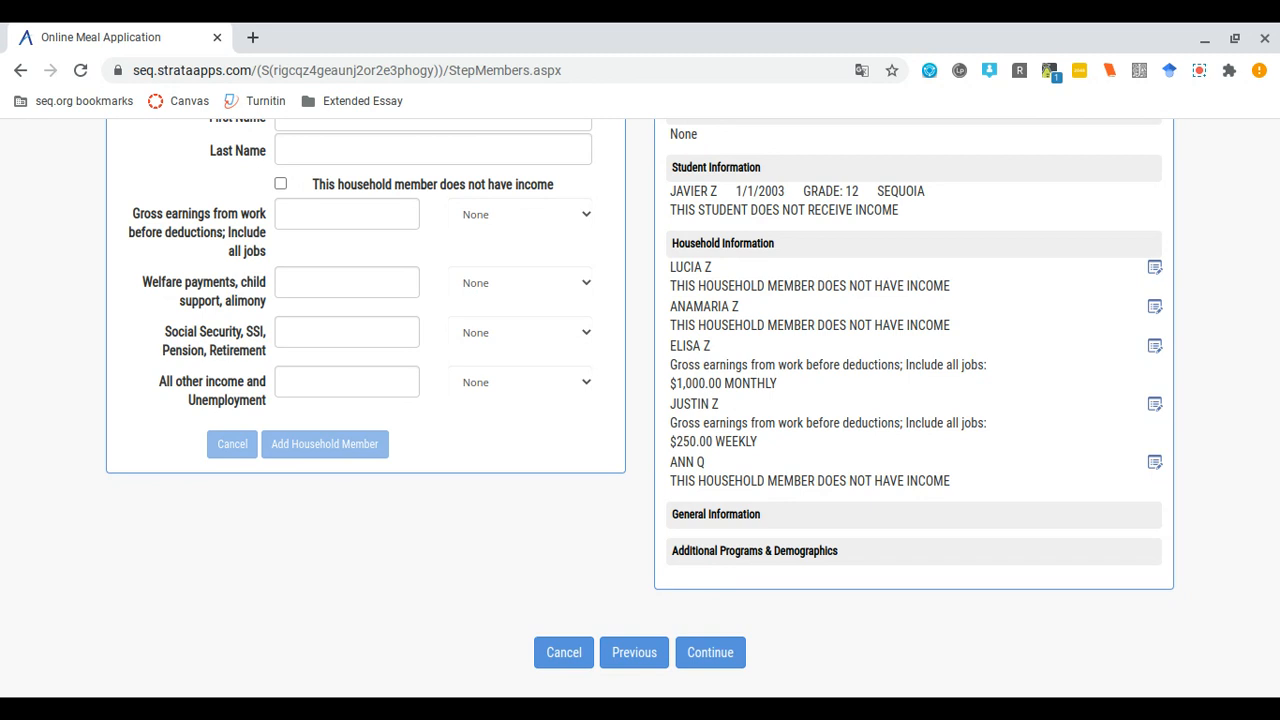
{"action": "scroll", "coordinate": [640, 407], "scroll_direction": "down", "scroll_amount": 1}
{"action": "scroll", "coordinate": [640, 407], "scroll_direction": "up", "scroll_amount": 3}
{"action": "scroll", "coordinate": [640, 407], "scroll_direction": "down", "scroll_amount": 2}
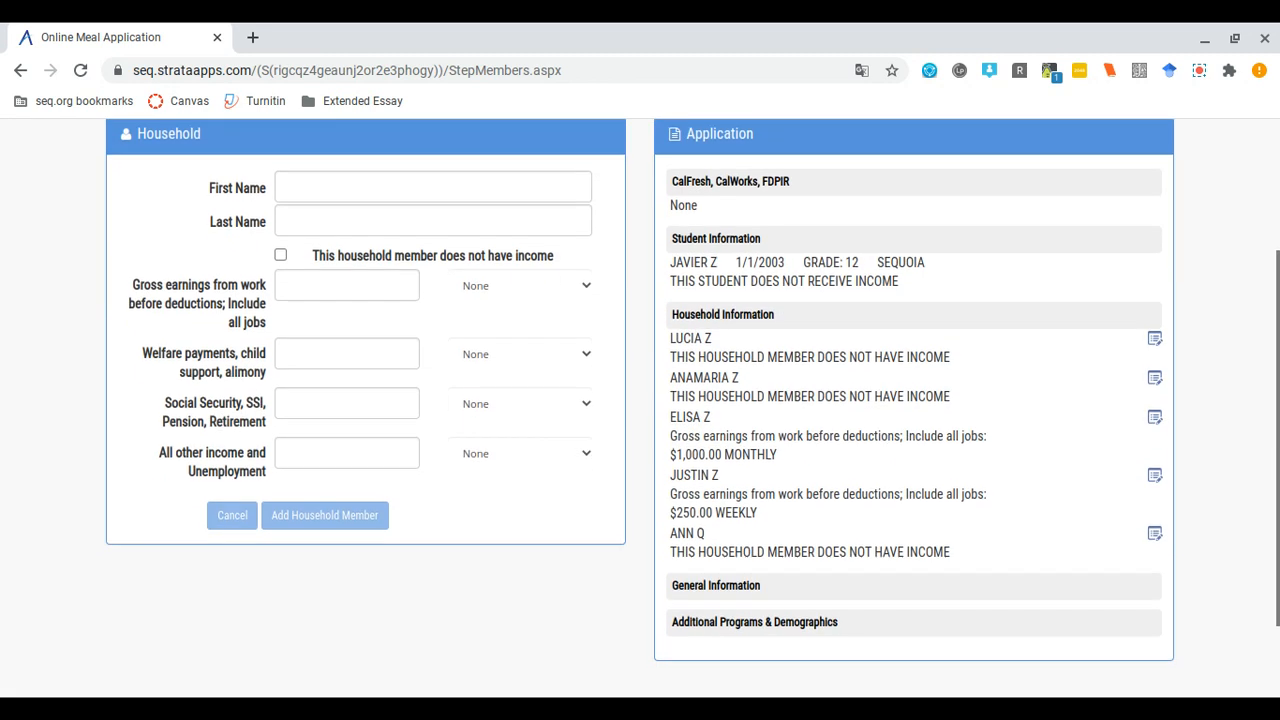
{"action": "scroll", "coordinate": [640, 407], "scroll_direction": "up", "scroll_amount": 1}
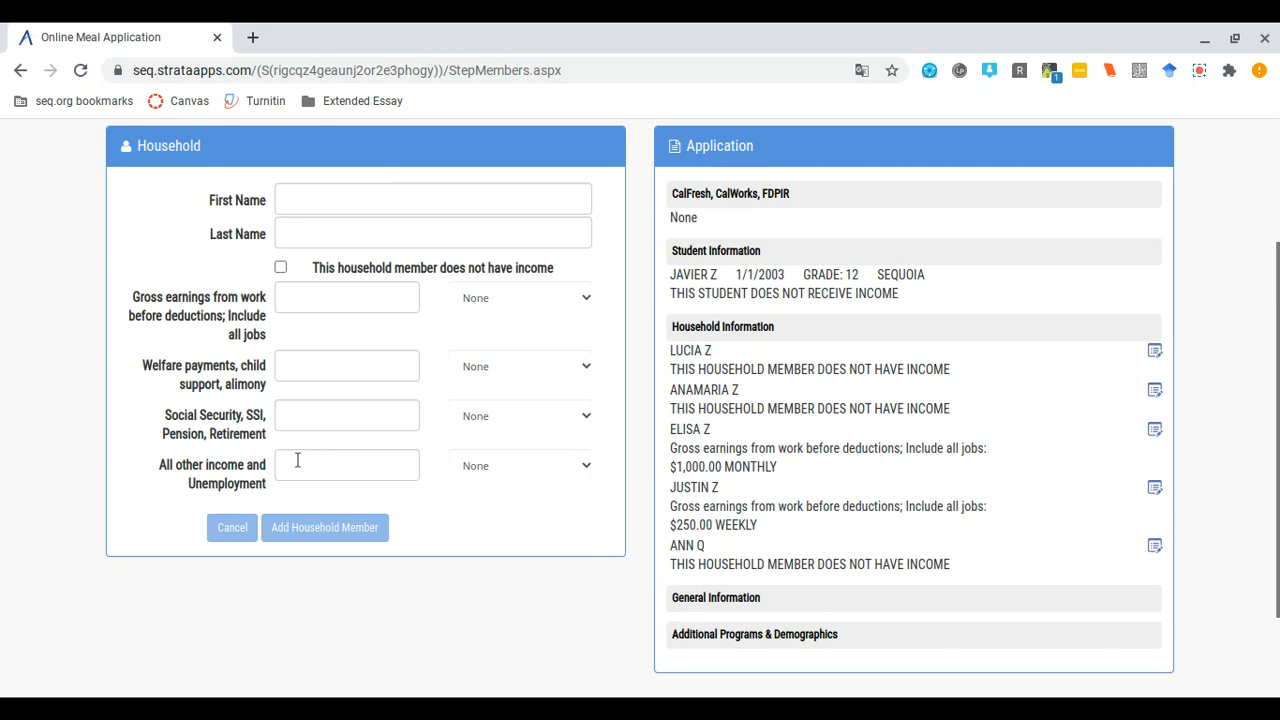
{"action": "scroll", "coordinate": [478, 604], "scroll_direction": "down", "scroll_amount": 2}
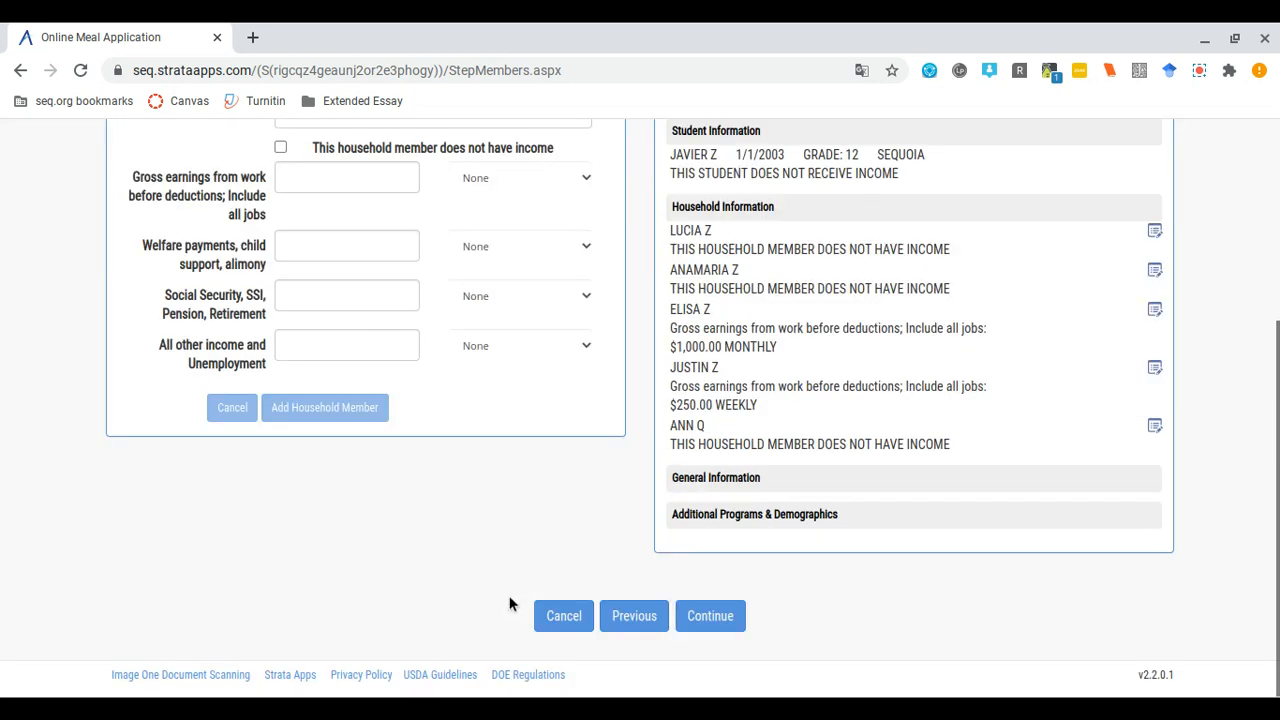
- On General Information, fill in the household's street address, city and zip code
{"action": "left_click", "coordinate": [703, 622]}
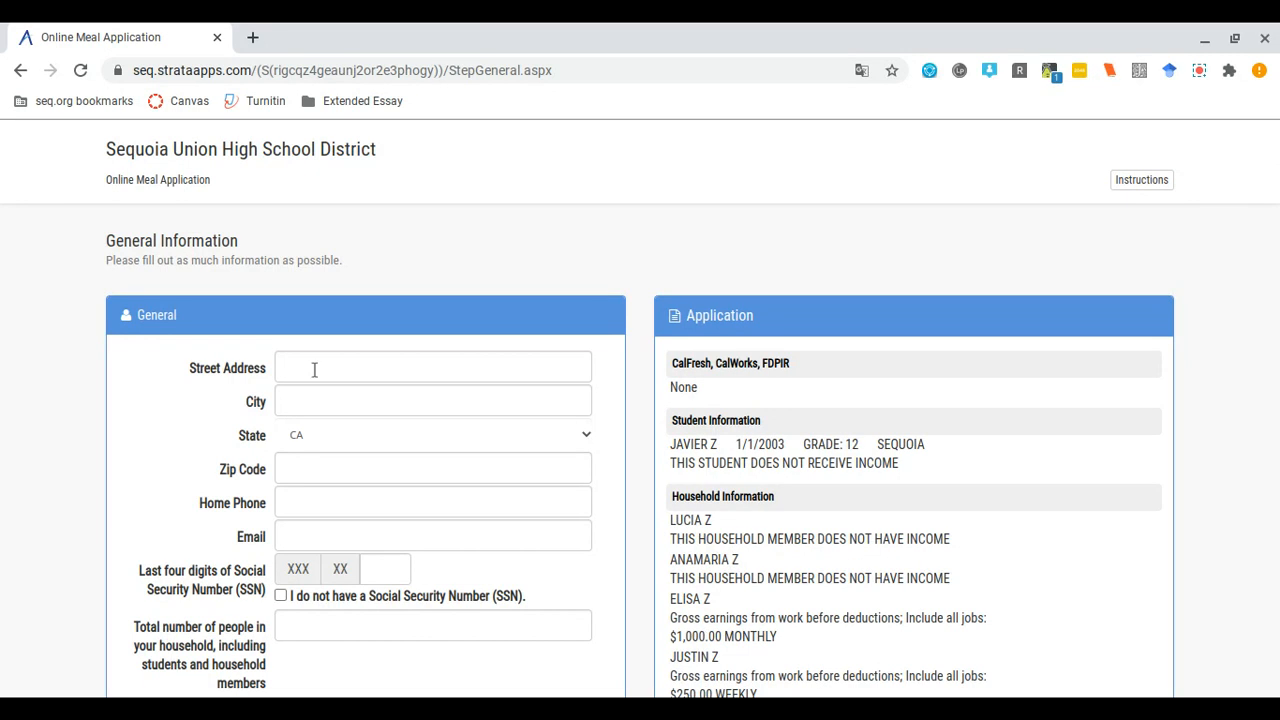
{"action": "left_click", "coordinate": [314, 370]}
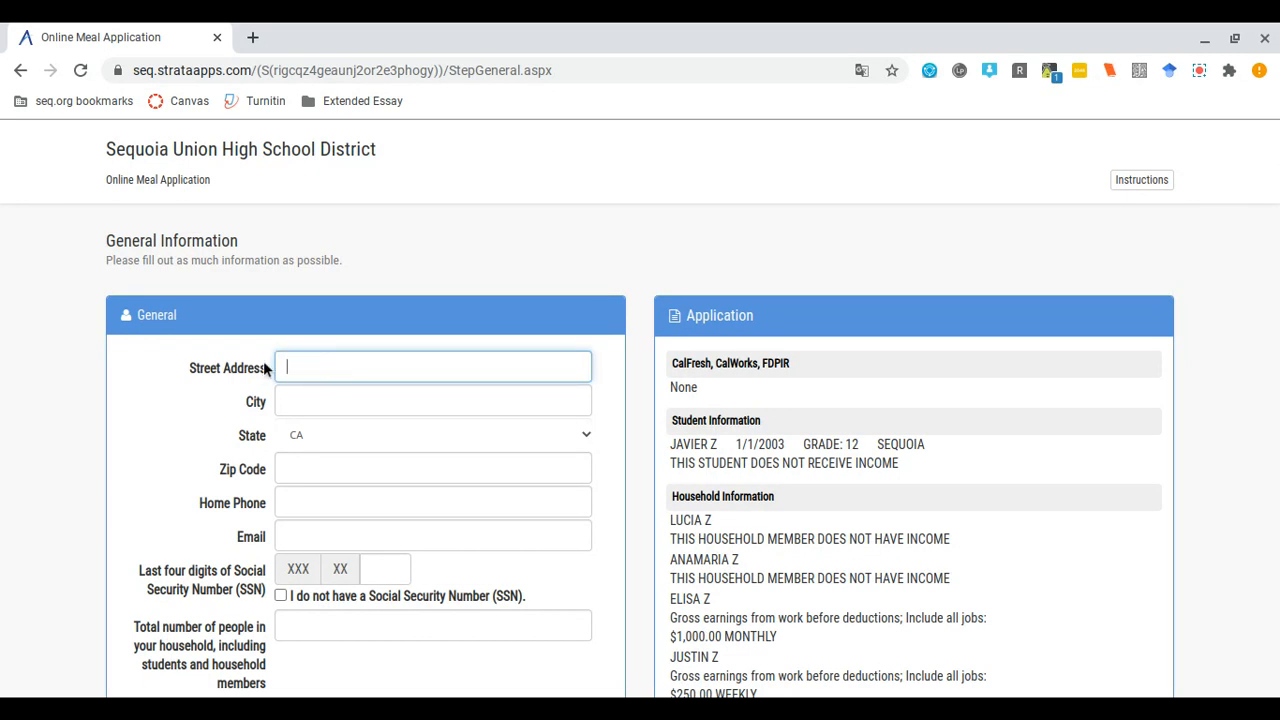
{"action": "type", "text": "123 Elm Street"}
{"action": "left_click", "coordinate": [315, 401]}
{"action": "type", "text": "Redwood"}
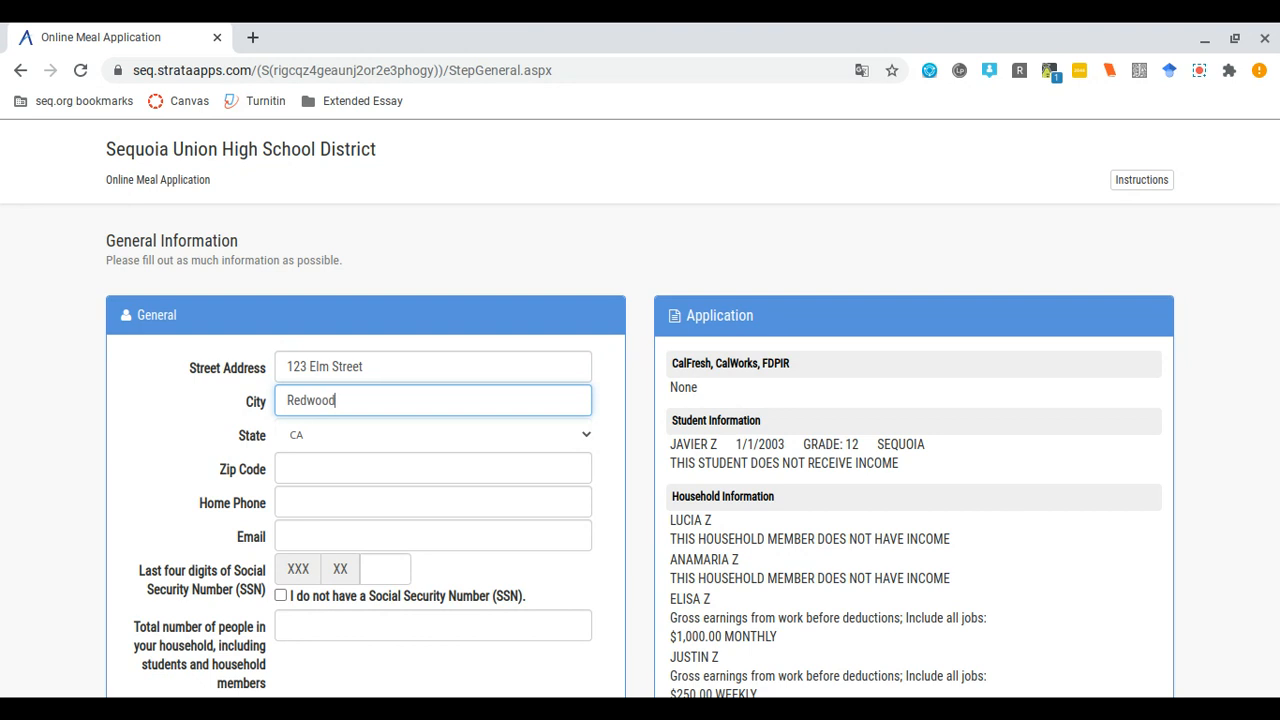
{"action": "type", "text": " City"}
{"action": "left_click", "coordinate": [312, 465]}
{"action": "type", "text": "9406"}
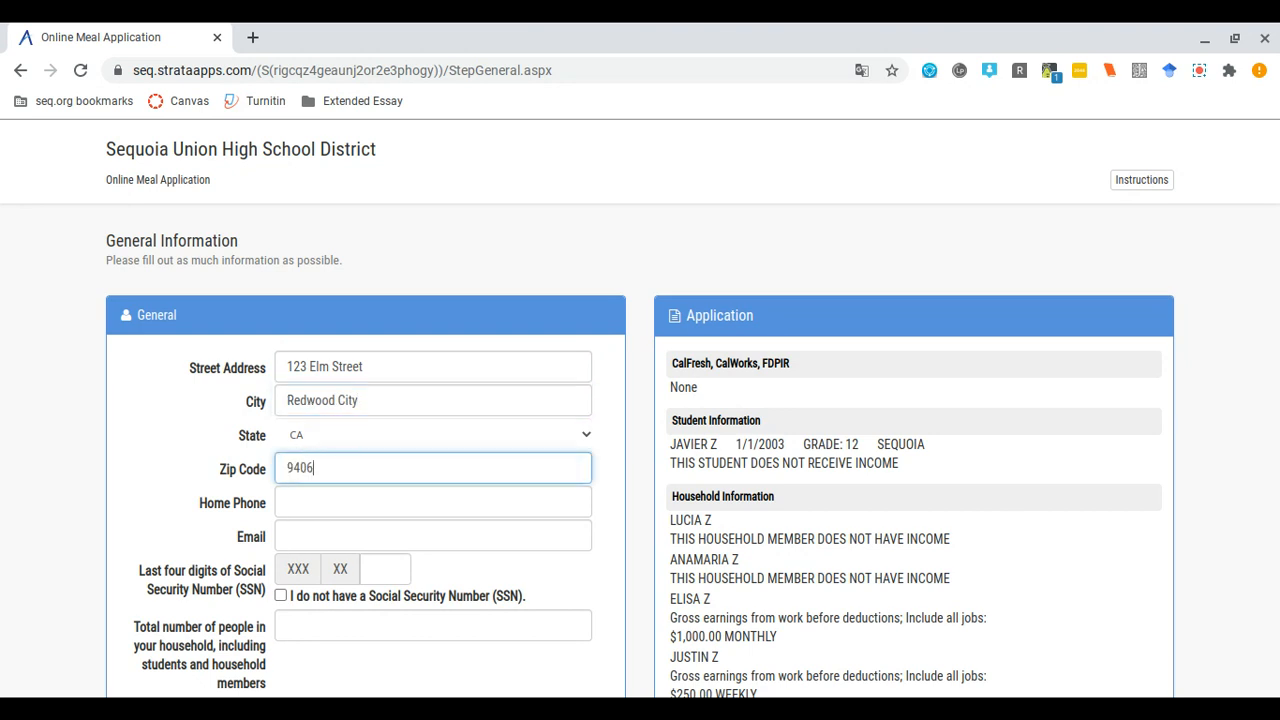
{"action": "type", "text": "2"}
- Enter the home phone number and contact email, and tick 'I do not have a Social Security Number'
{"action": "left_click", "coordinate": [293, 501]}
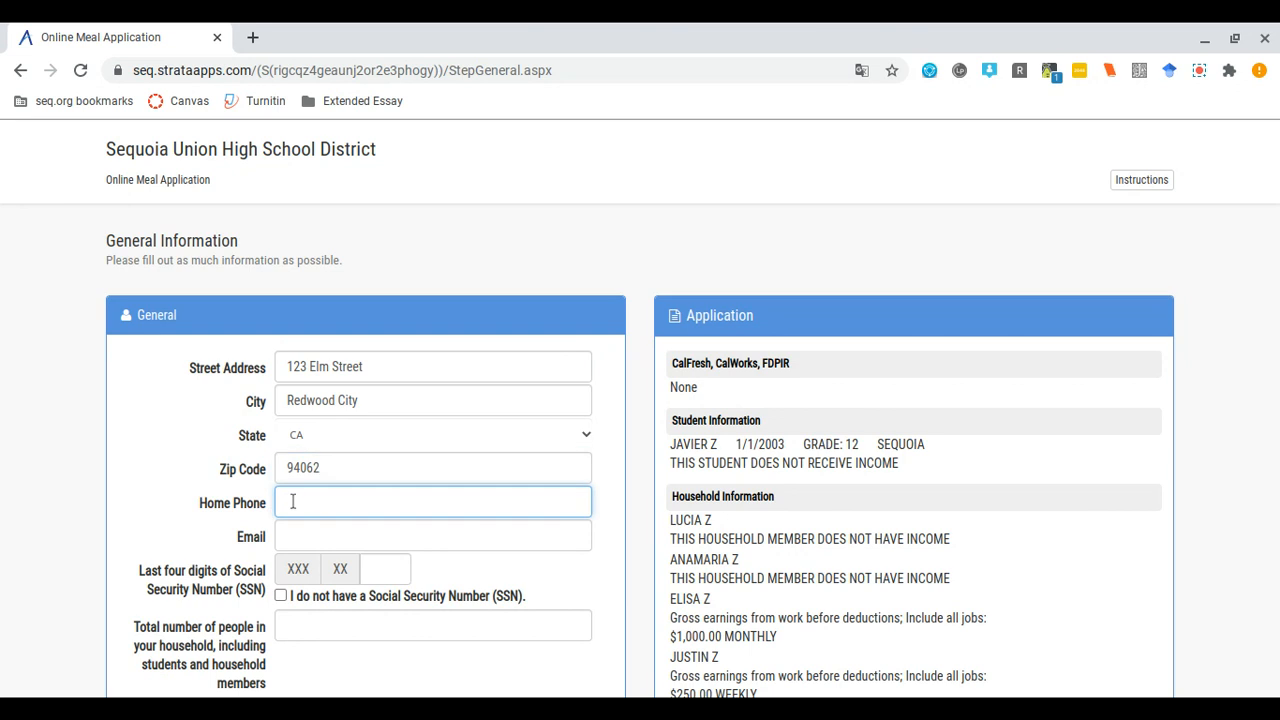
{"action": "type", "text": "(324) 555-6677"}
{"action": "left_click", "coordinate": [295, 536]}
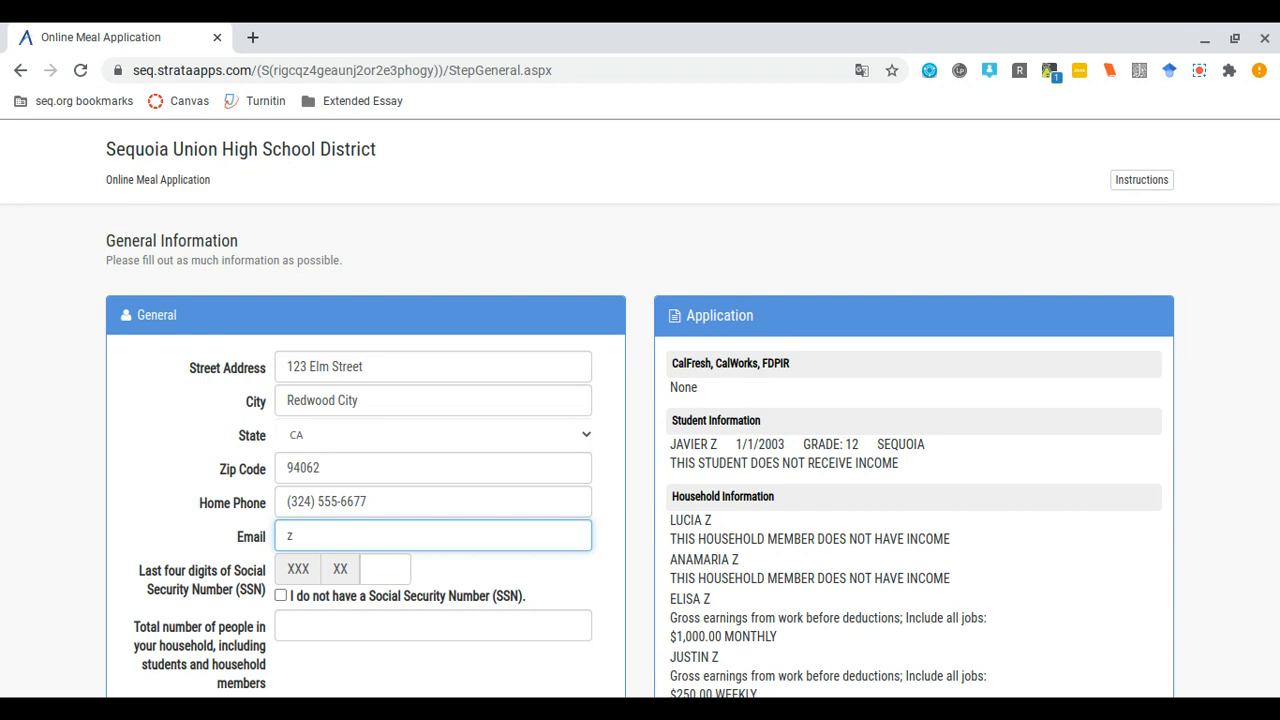
{"action": "left_click", "coordinate": [281, 595]}
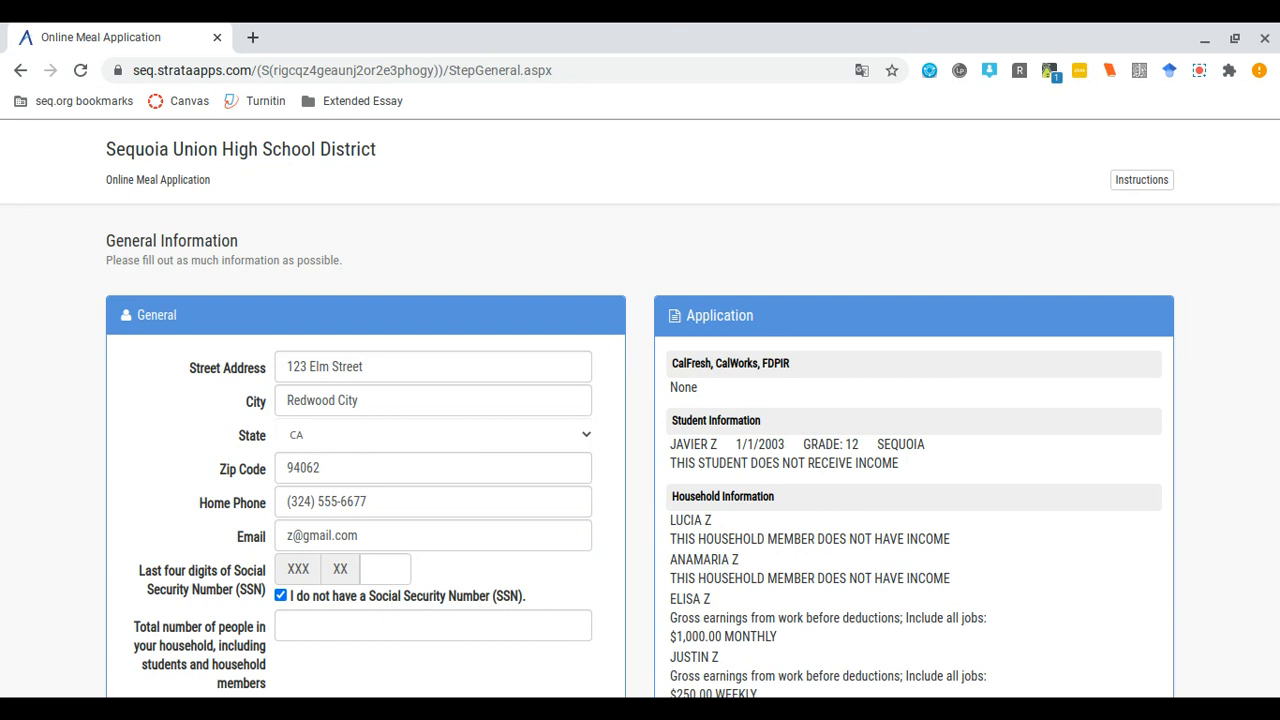
- Set the total number of people in the household to 6 and continue
{"action": "left_click", "coordinate": [337, 626]}
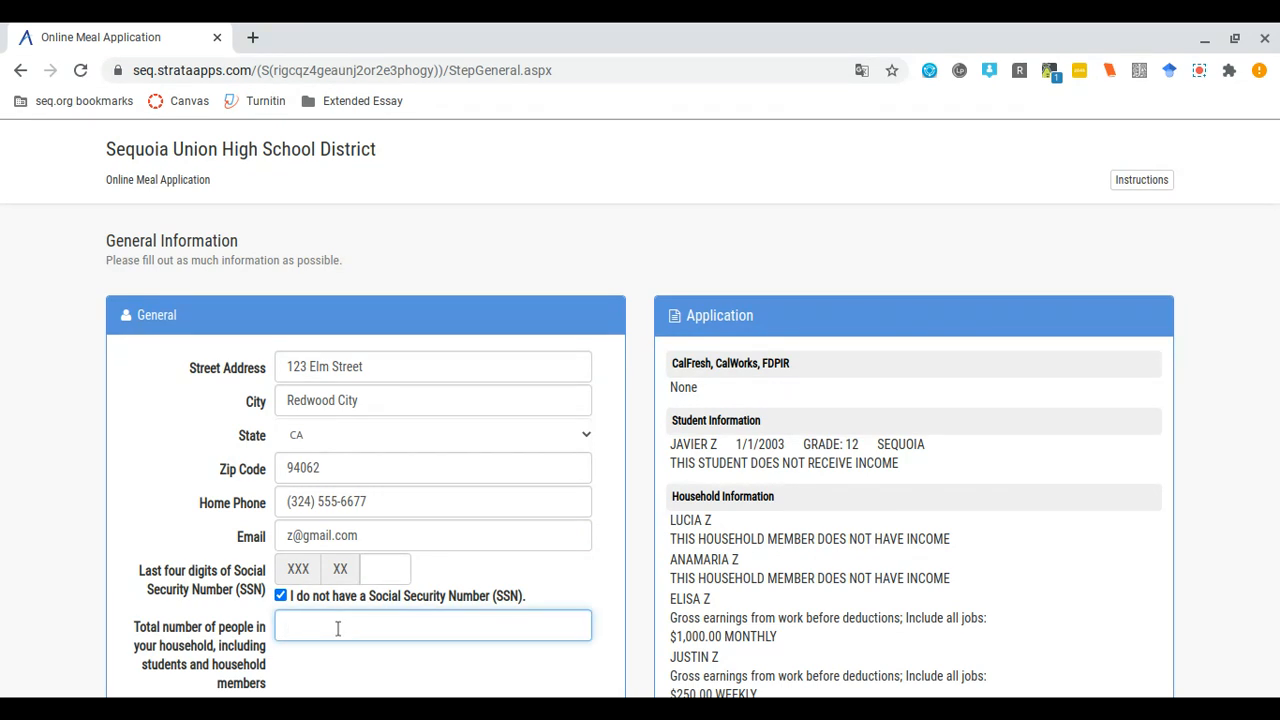
{"action": "scroll", "coordinate": [1196, 435], "scroll_direction": "down", "scroll_amount": 1}
{"action": "scroll", "coordinate": [1196, 435], "scroll_direction": "down", "scroll_amount": 1}
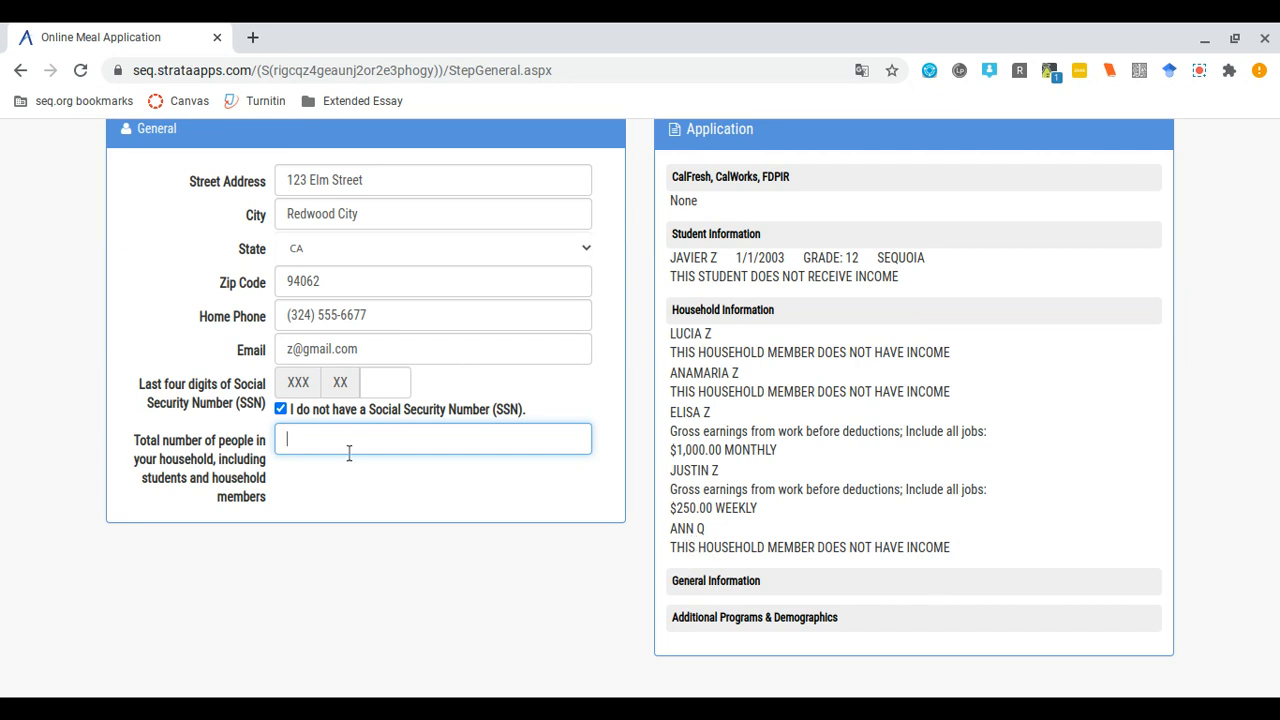
{"action": "type", "text": "6"}
{"action": "scroll", "coordinate": [466, 531], "scroll_direction": "down", "scroll_amount": 2}
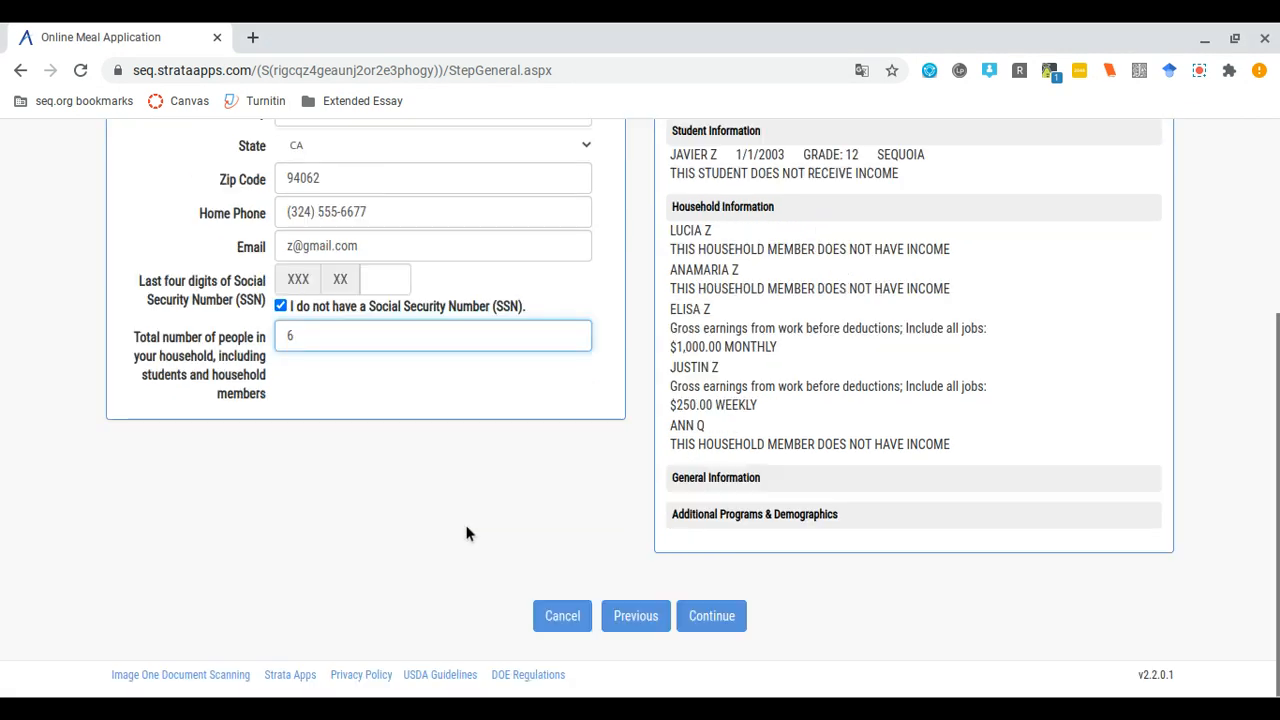
{"action": "left_click", "coordinate": [726, 619]}
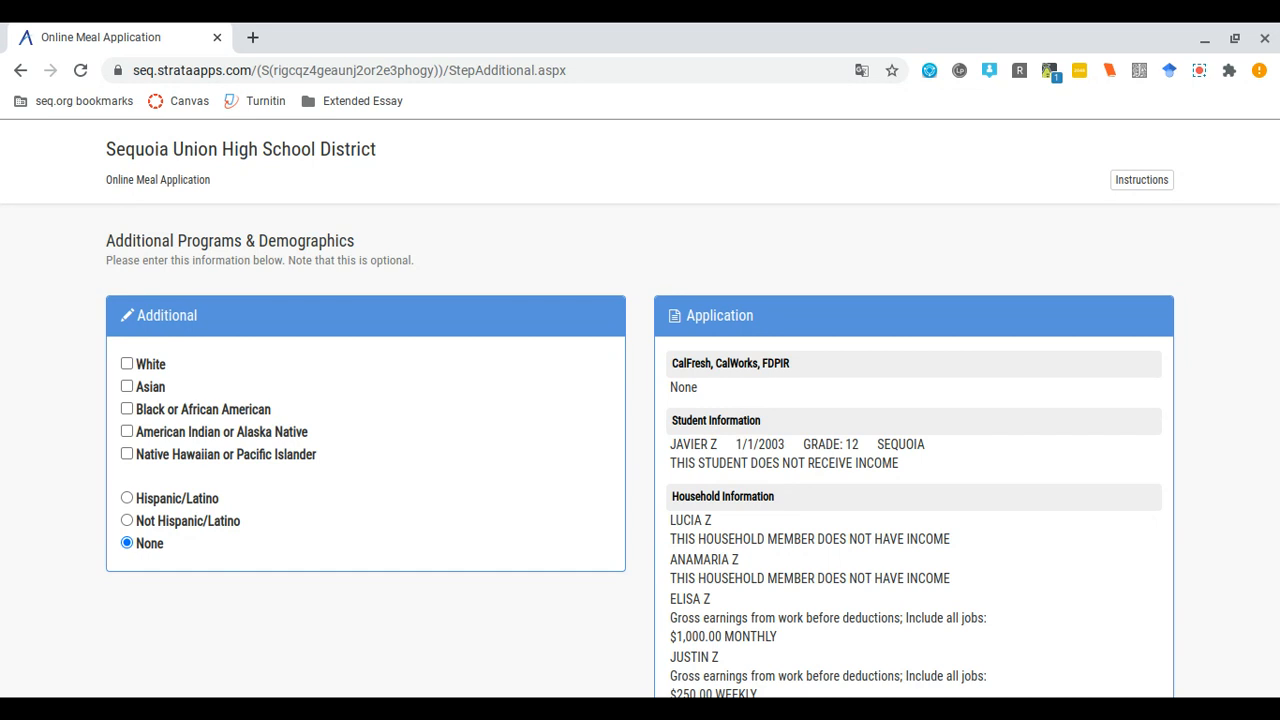
- Select Hispanic/Latino as the ethnicity
{"action": "left_click", "coordinate": [121, 498]}
- Tick the White race checkbox and review the application summary above Continue
{"action": "left_click", "coordinate": [127, 367]}
{"action": "scroll", "coordinate": [591, 610], "scroll_direction": "down", "scroll_amount": 4}
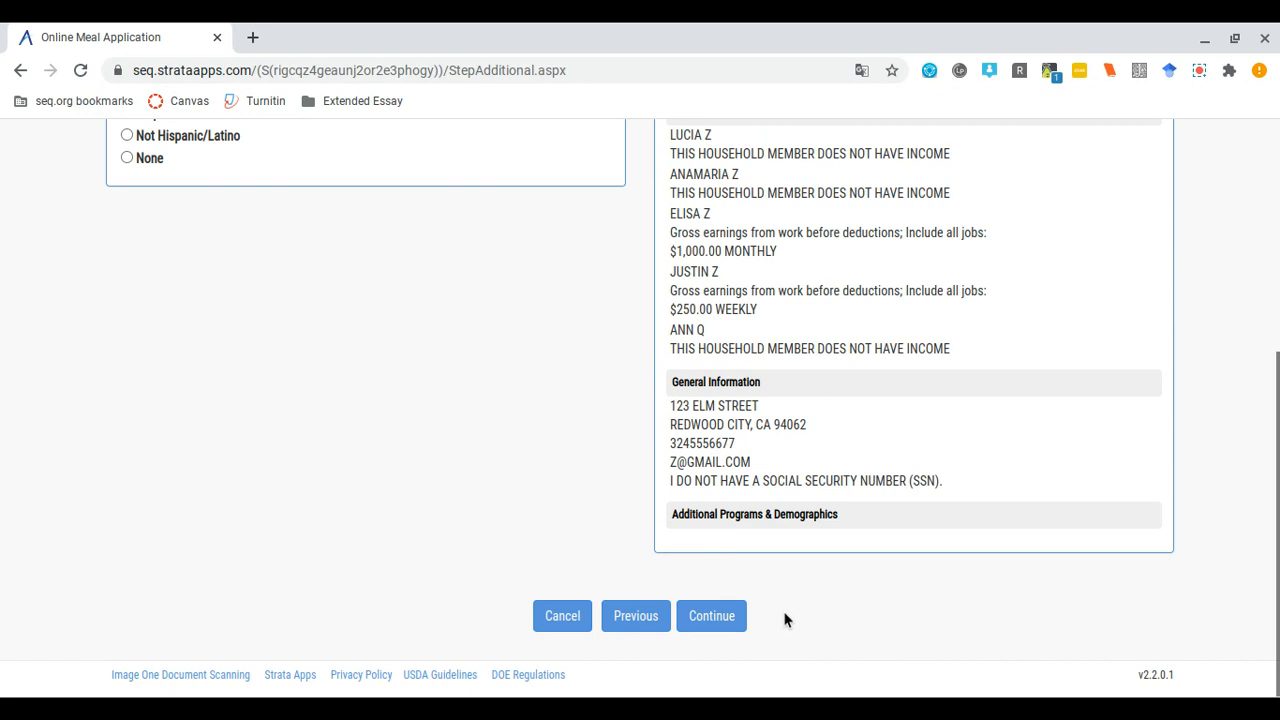
{"action": "scroll", "coordinate": [783, 617], "scroll_direction": "up", "scroll_amount": 1}
{"action": "scroll", "coordinate": [469, 258], "scroll_direction": "down", "scroll_amount": 1}
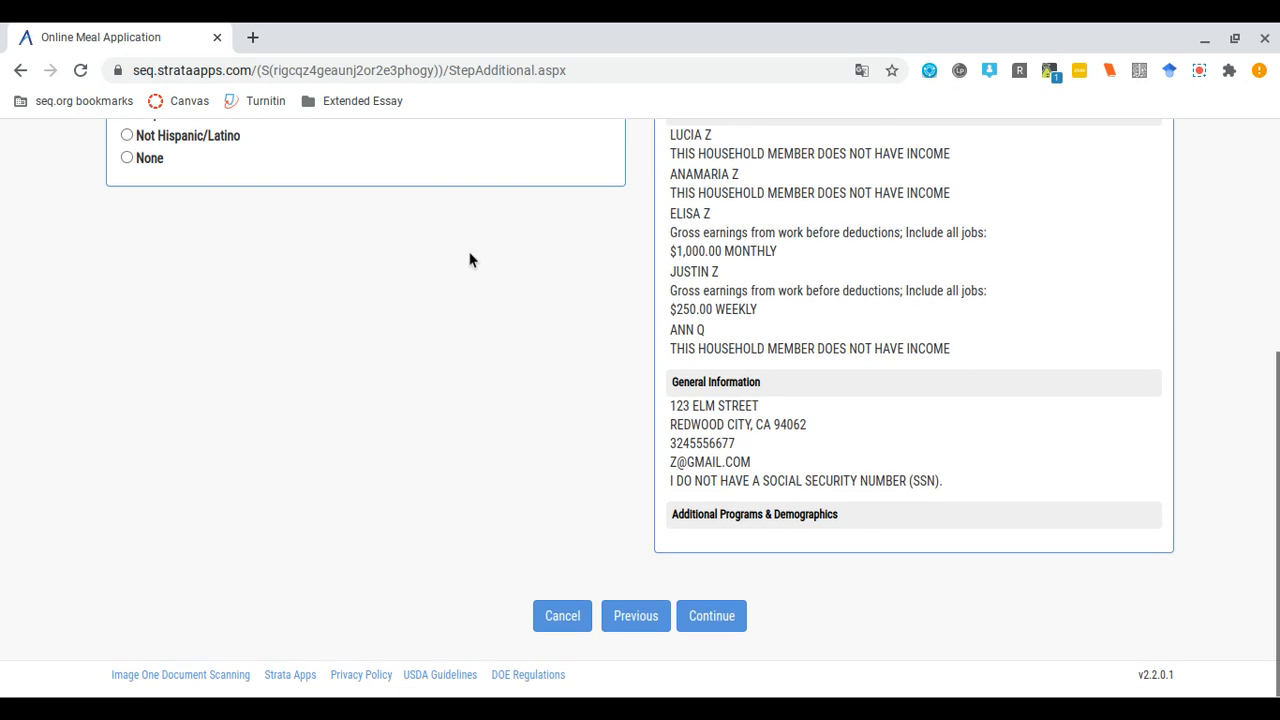